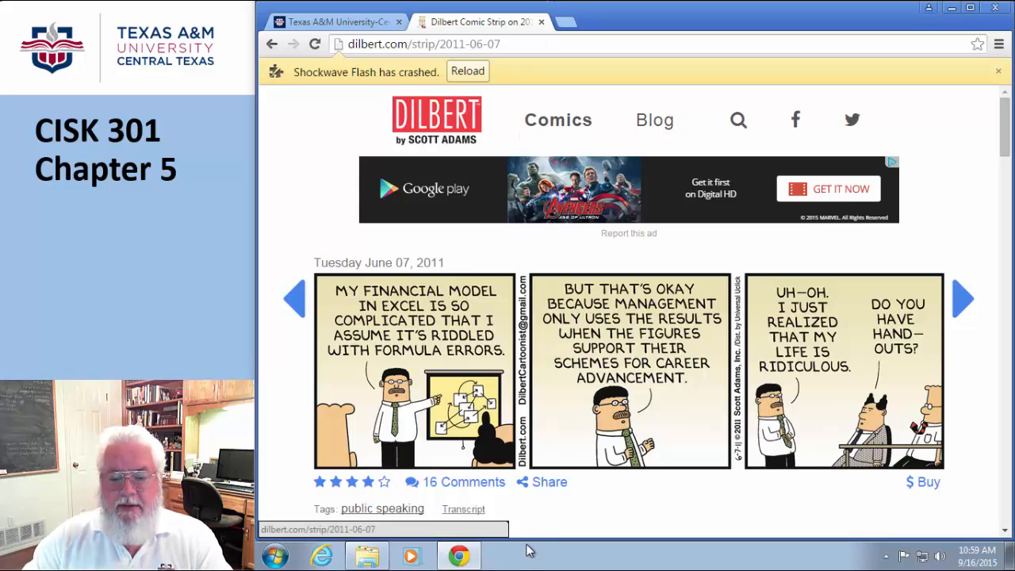
Switch to the Chapter 05 folder in Windows Explorer and open the workbook Chapter5.xlsx in Excel.
click(367, 556)
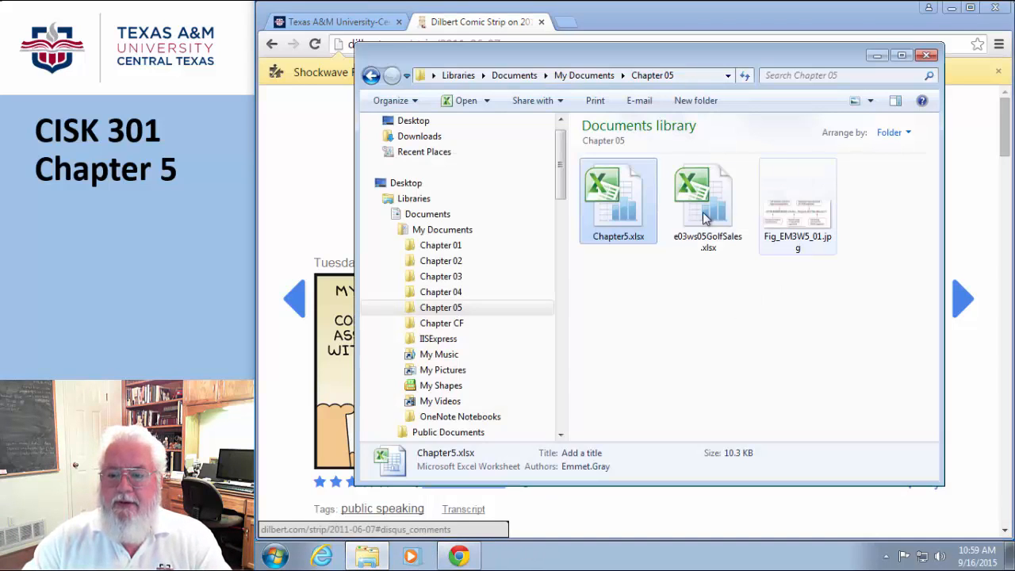
double_click(618, 218)
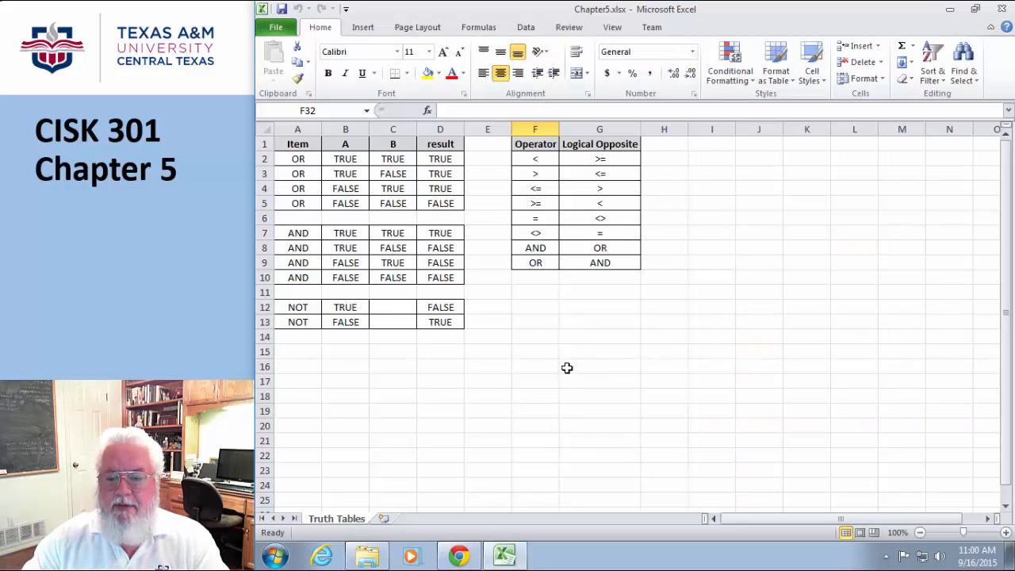
Enter the comparison formula =5>2 in cell F15 below the operator table.
click(546, 354)
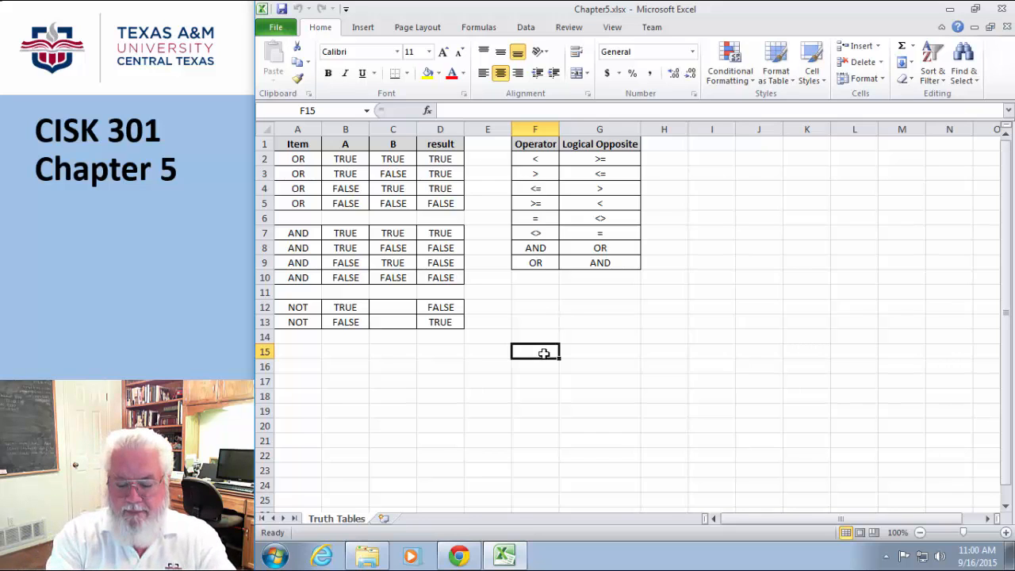
text(=)
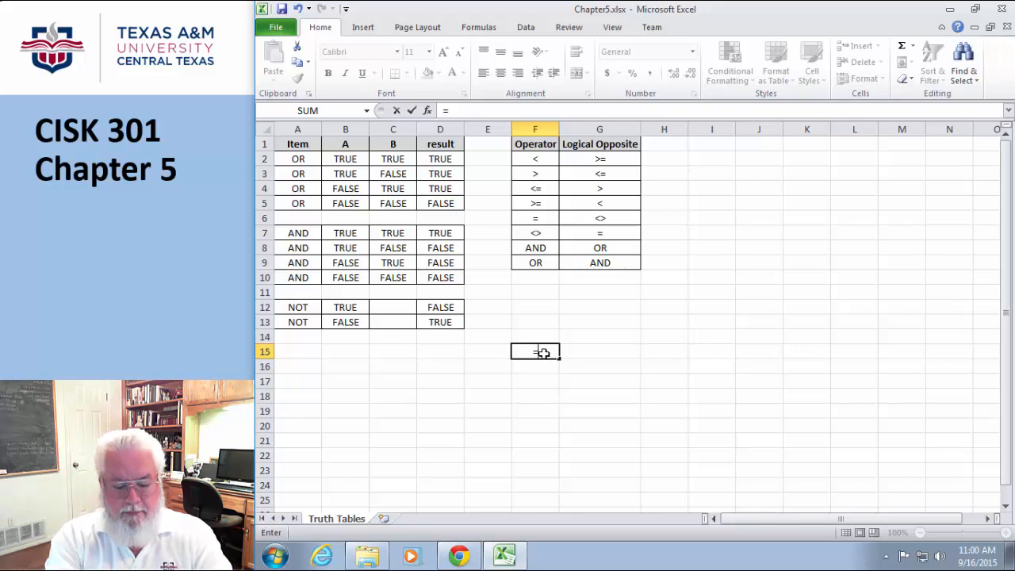
text(5)
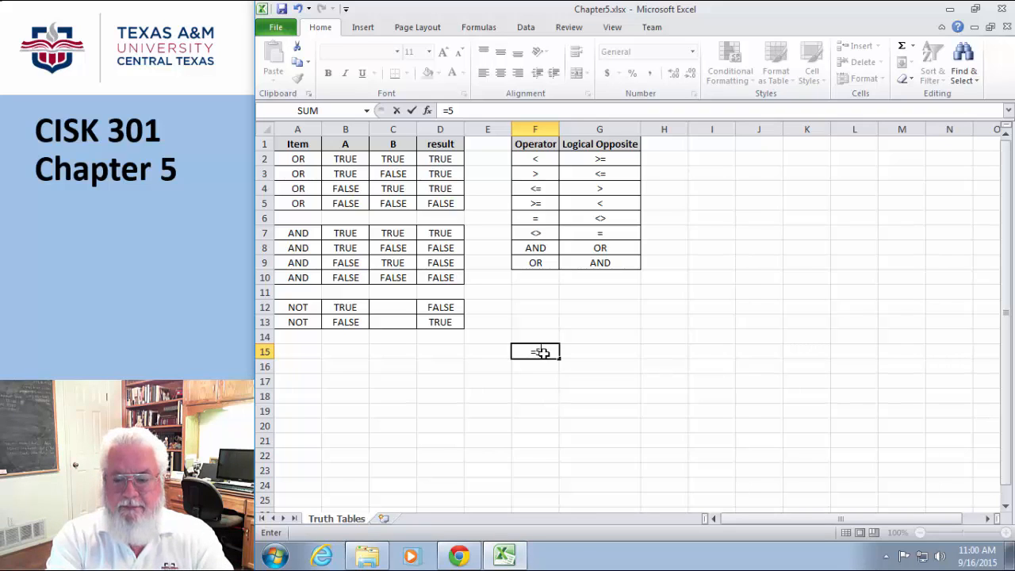
text(>2)
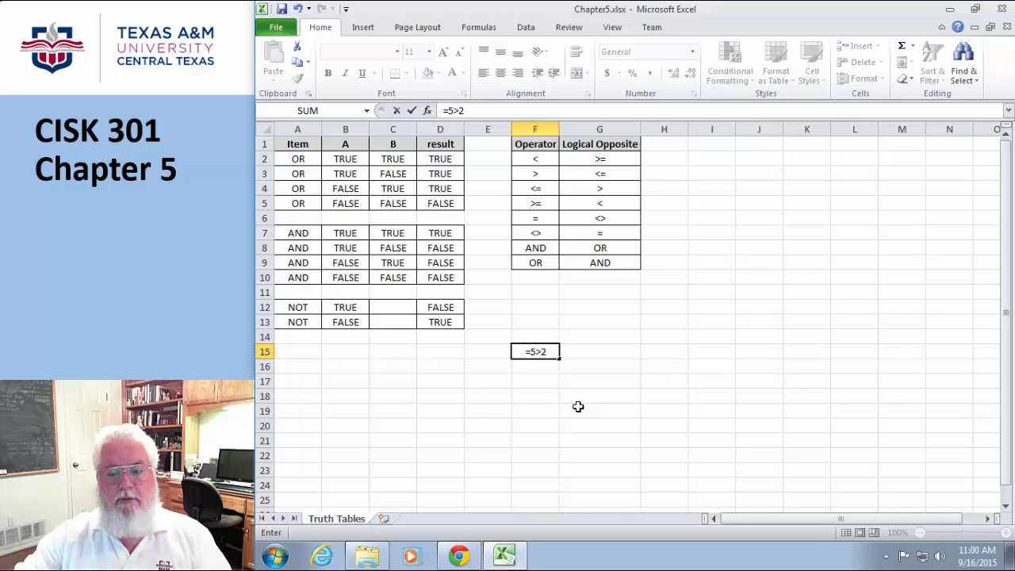
key(Return)
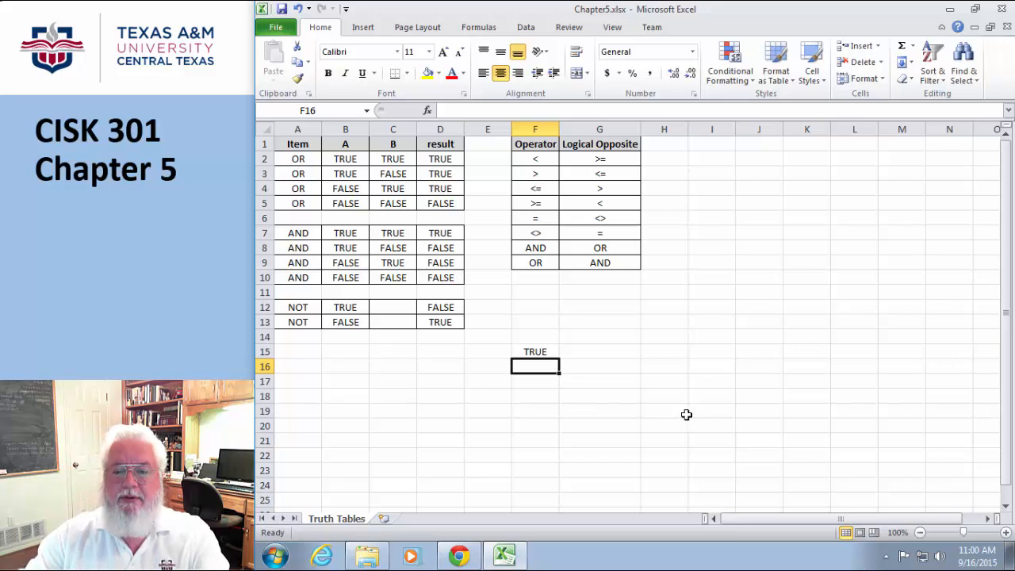
Examine each entry in the Operator column, from the less-than sign in F2 through OR in F9.
click(546, 159)
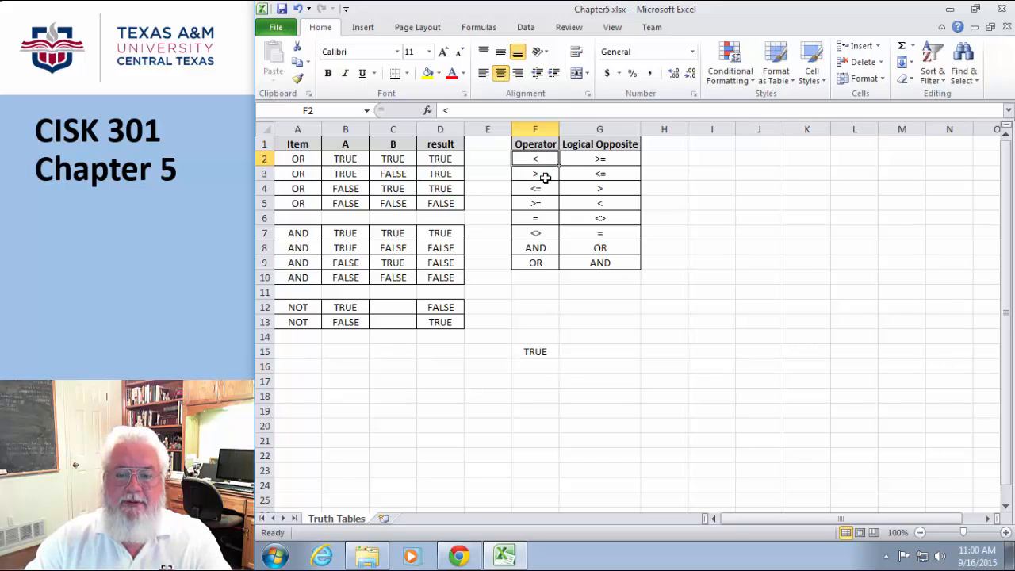
click(544, 174)
click(547, 189)
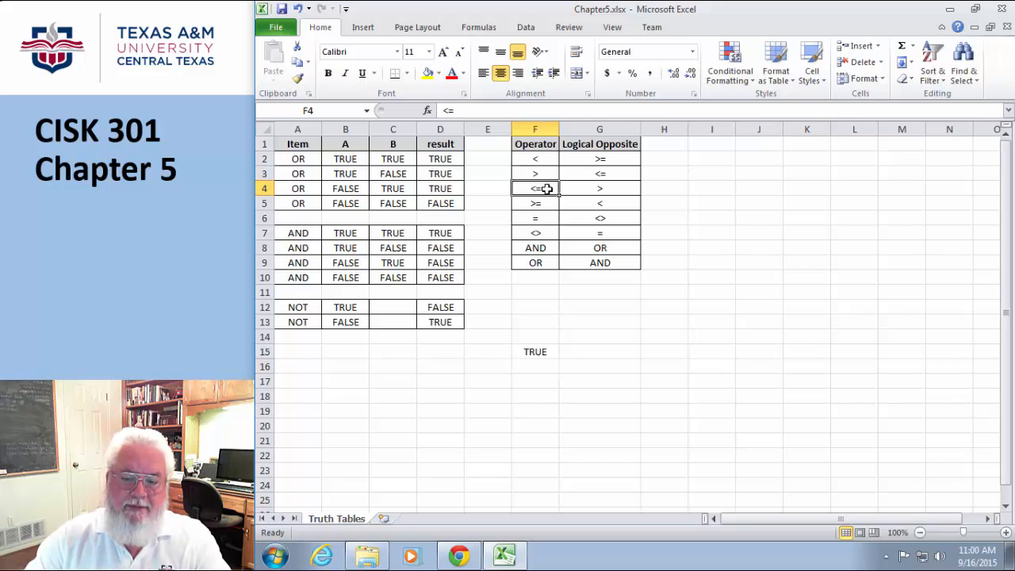
click(544, 205)
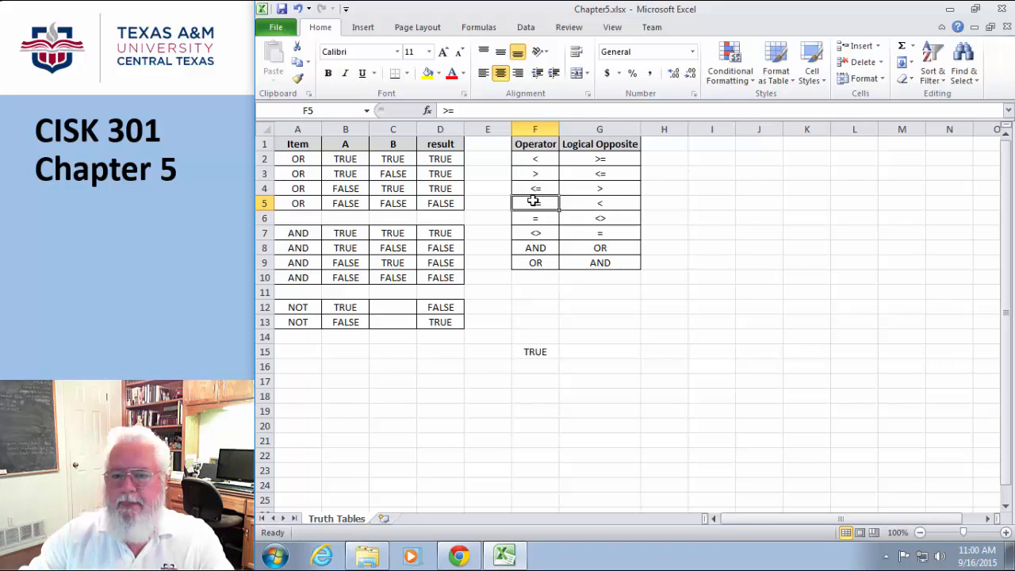
click(537, 217)
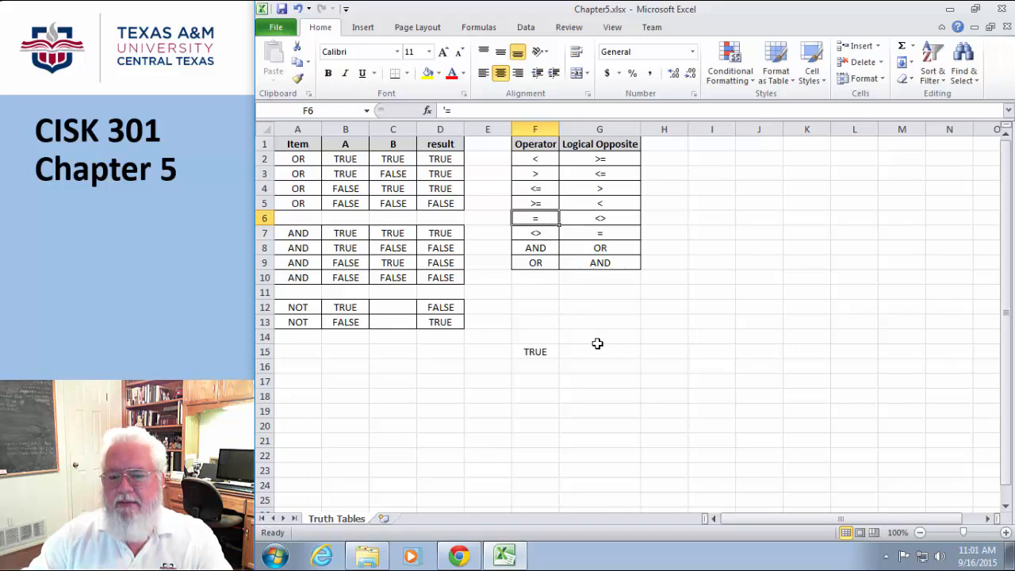
click(542, 232)
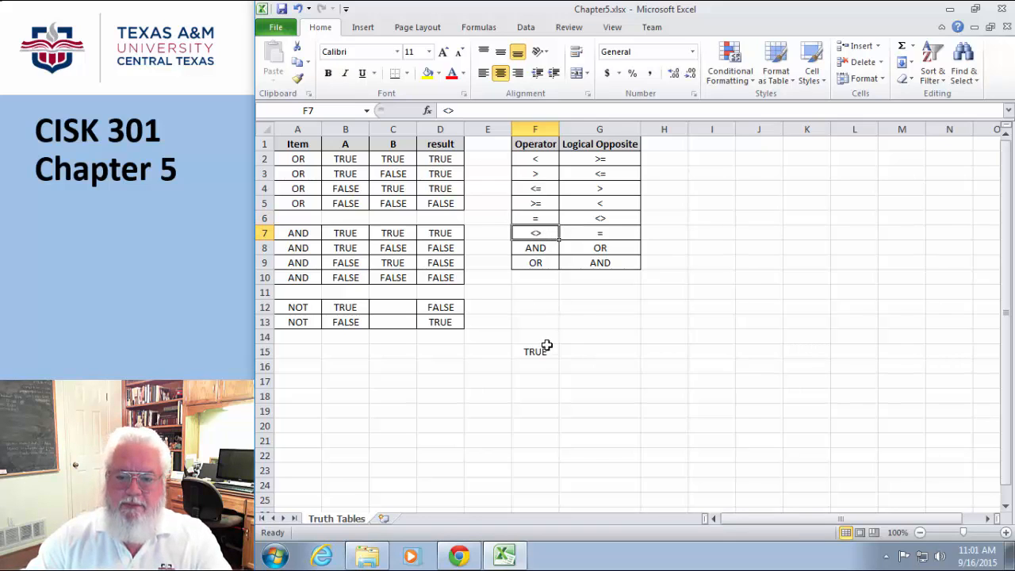
click(545, 247)
click(538, 263)
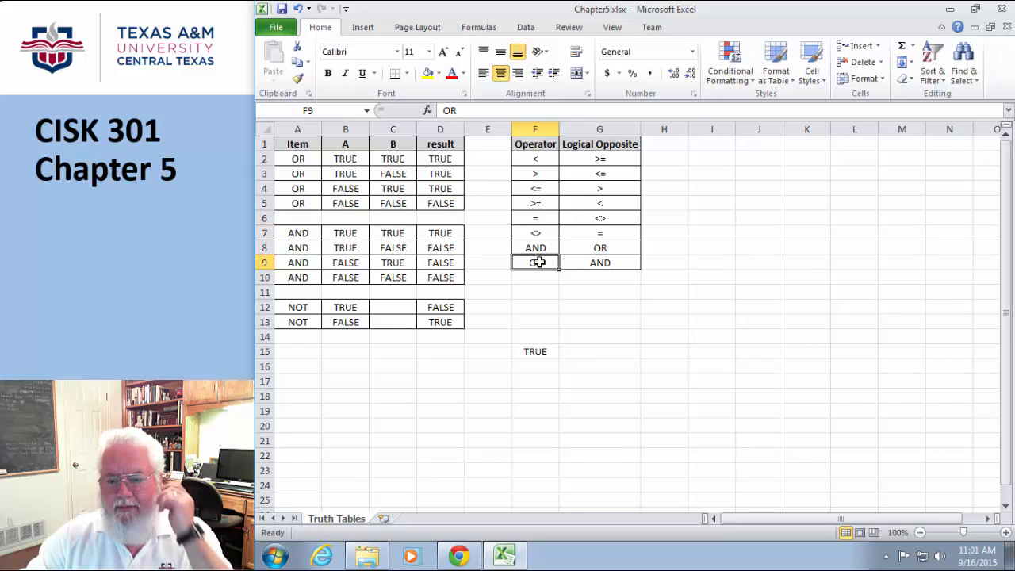
Enter the number 5 in cells F15 and I4, and the number 3 in cell I5.
click(535, 351)
text(5)
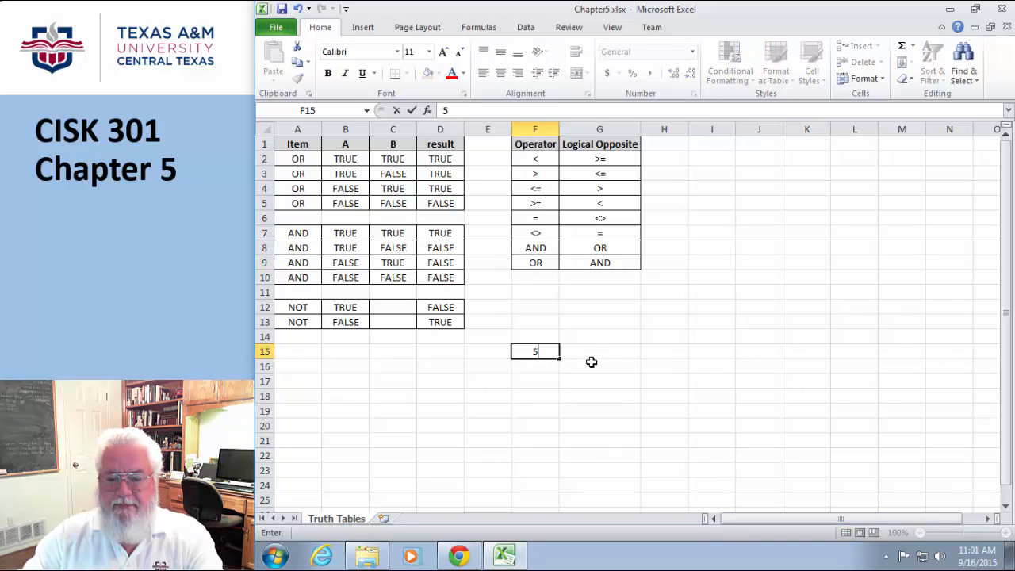
click(729, 190)
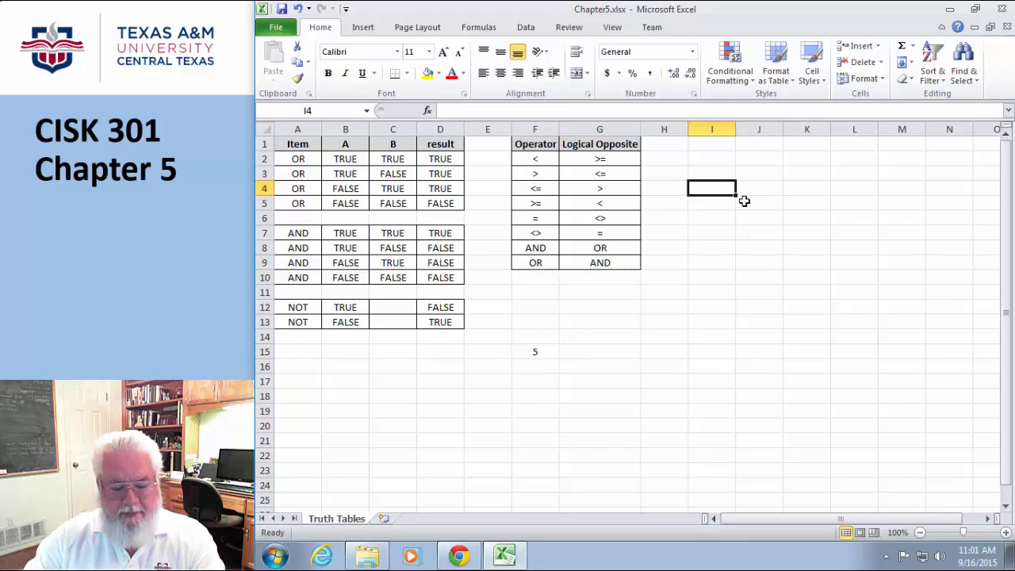
text(5)
click(707, 204)
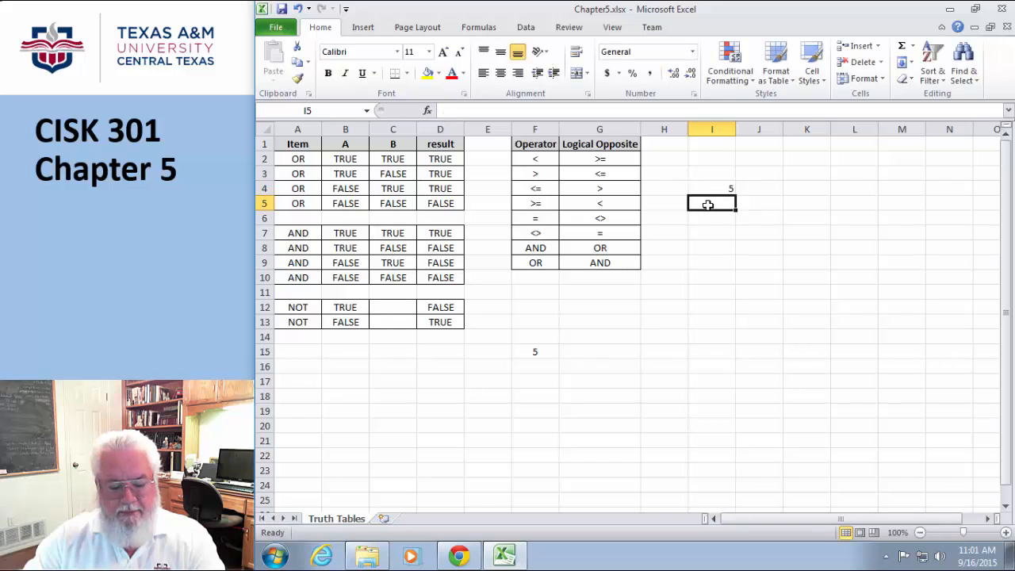
text(3)
click(721, 231)
Enter the formula =I4>I5 in cell I6 to compare the two numbers above it.
click(724, 219)
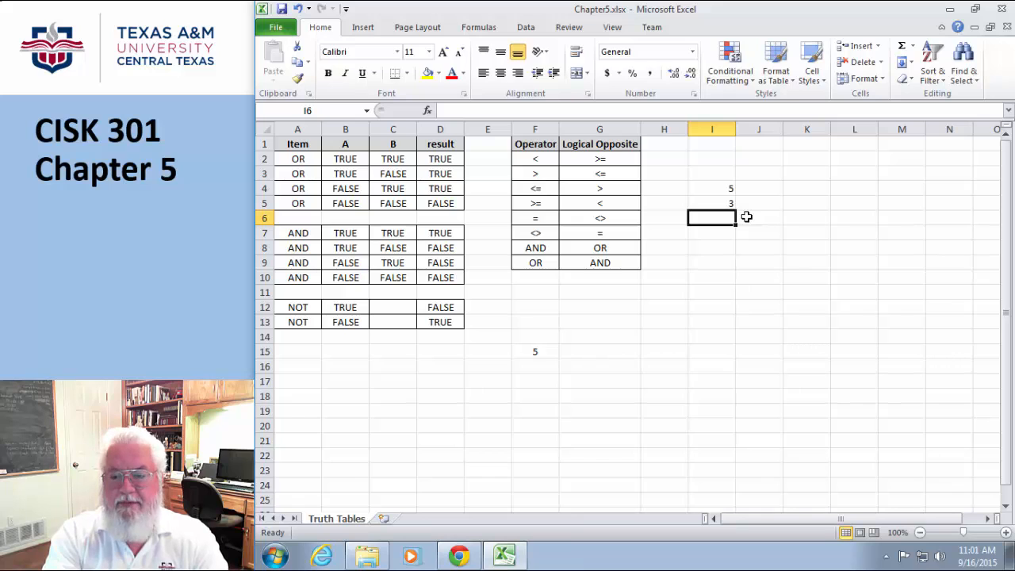
text(=)
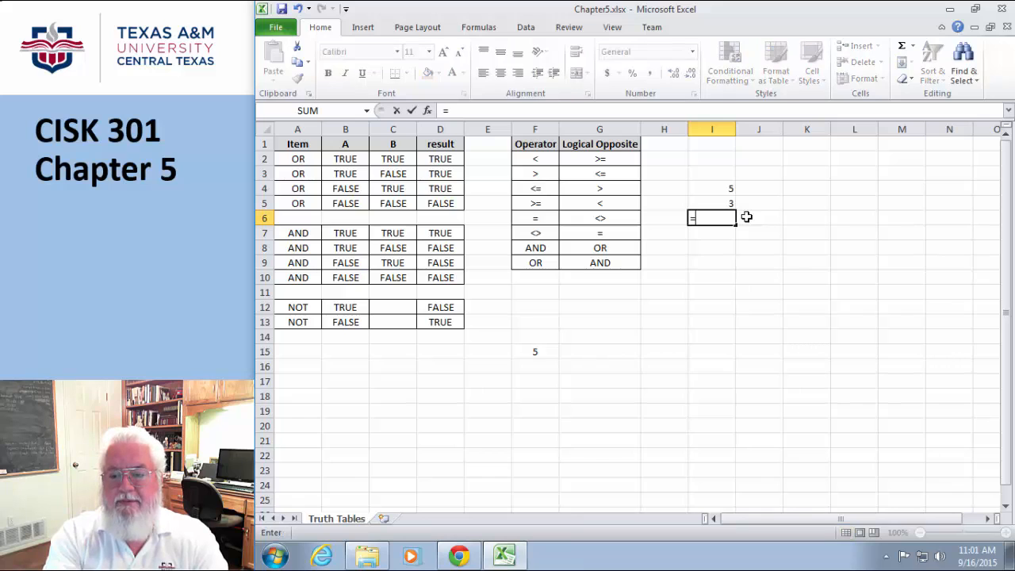
click(716, 189)
text(>)
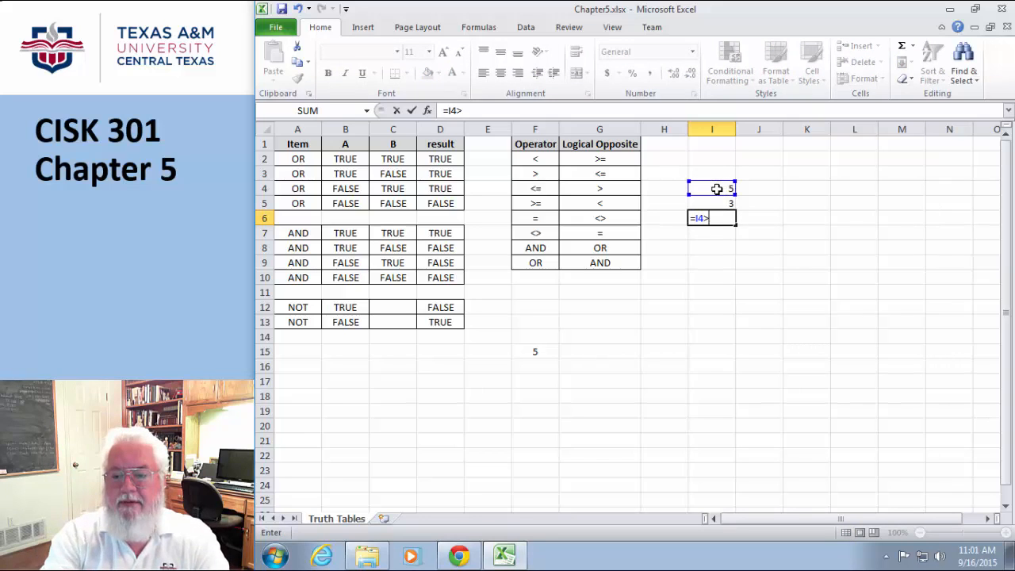
click(719, 202)
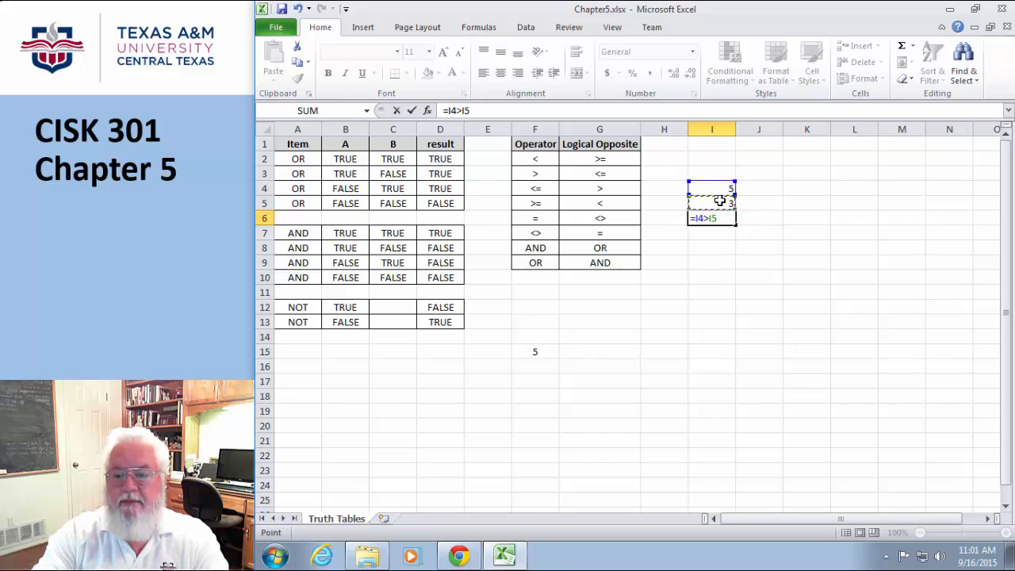
key(Return)
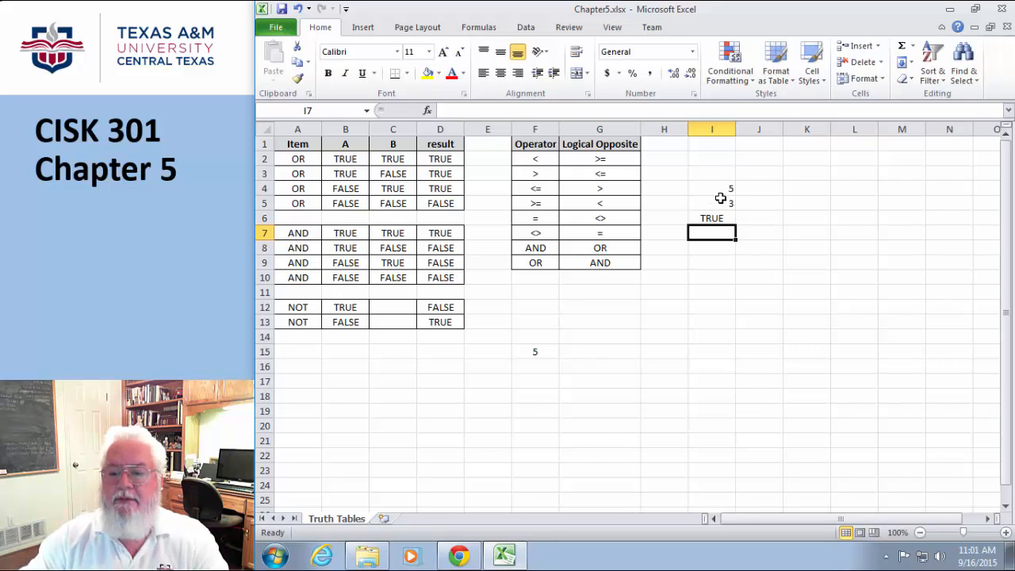
Edit the formula in I6 to use greater than or equal to, making it =I4>=I5.
click(715, 219)
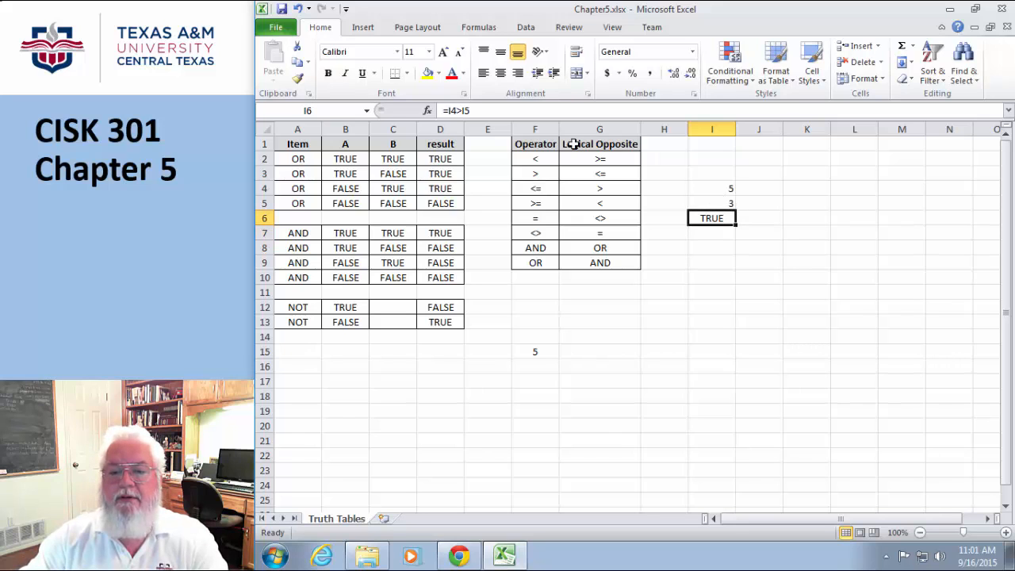
click(461, 111)
text(=)
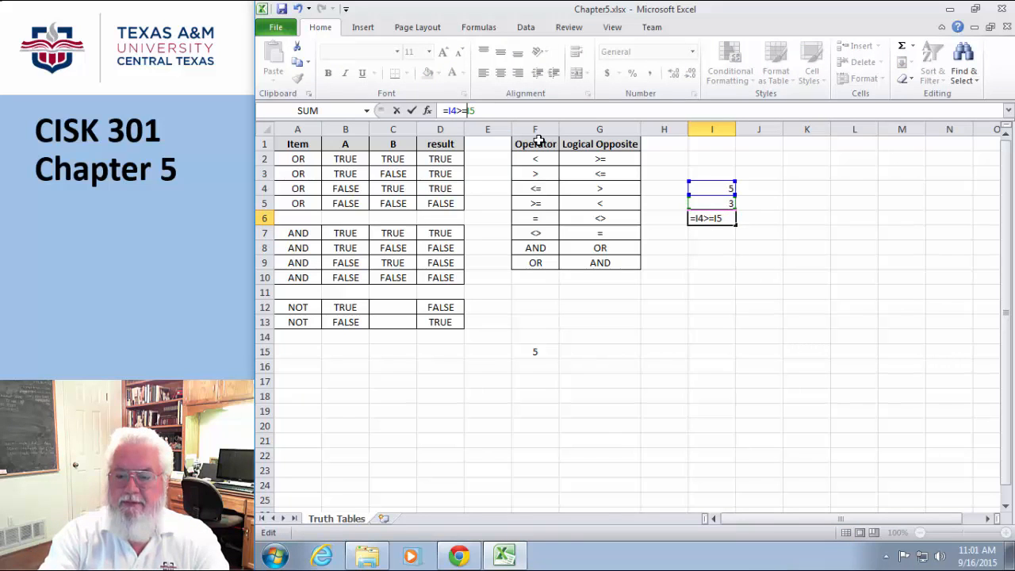
key(Return)
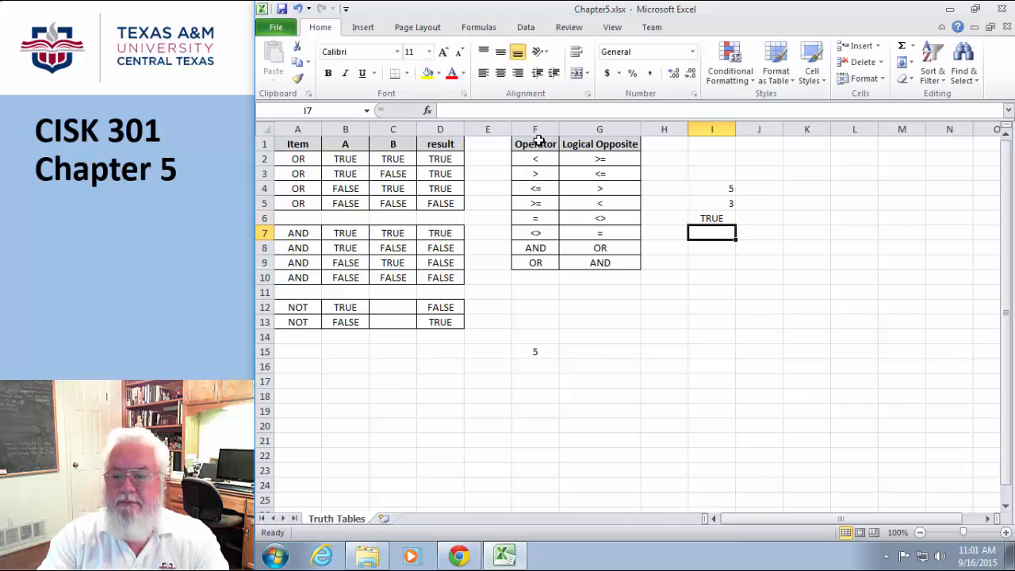
Replace the comparison operator in I6's formula with less than, making it =I4<I5.
click(721, 203)
click(718, 217)
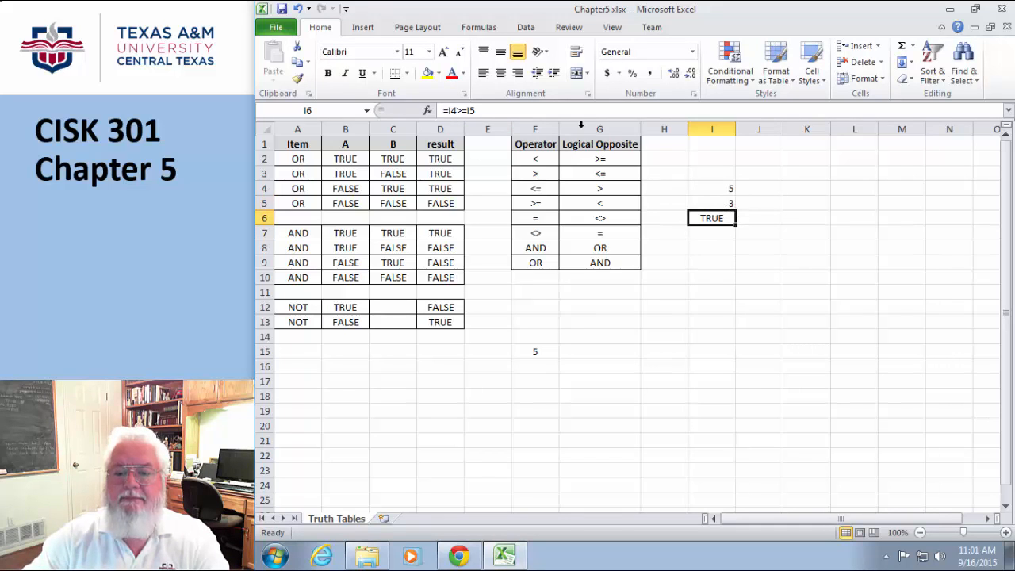
click(466, 112)
key(BackSpace)
key(BackSpace)
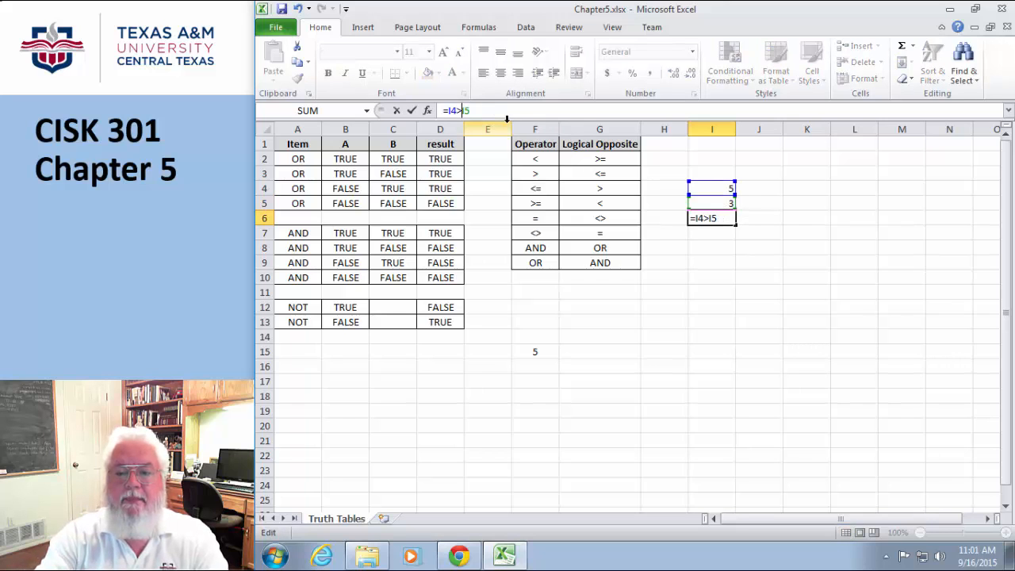
text(=)
key(Return)
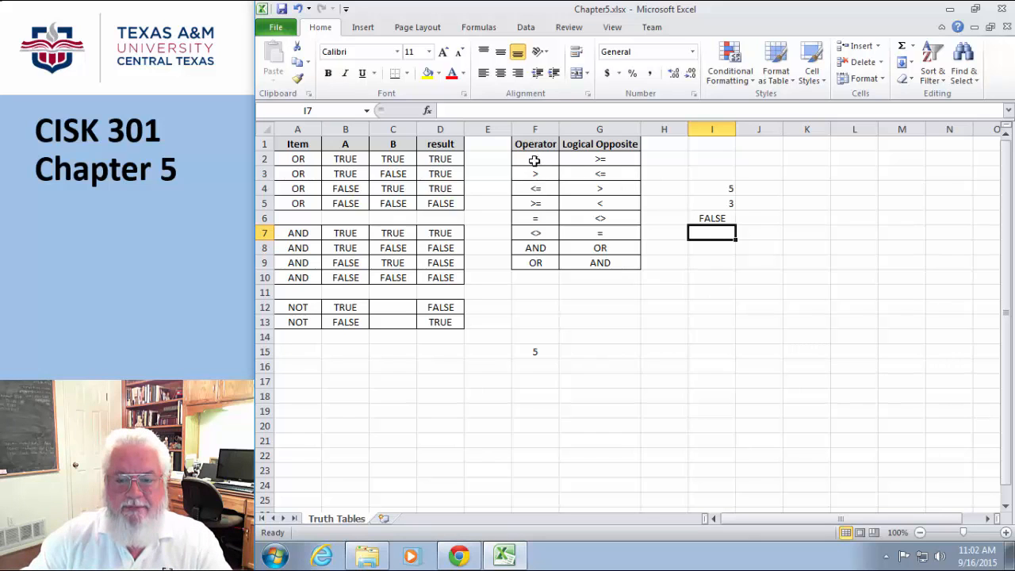
Highlight the operators in F2:F6, the <> operator in F7, and the full list in F2:F9 for review.
drag(535, 160, 537, 220)
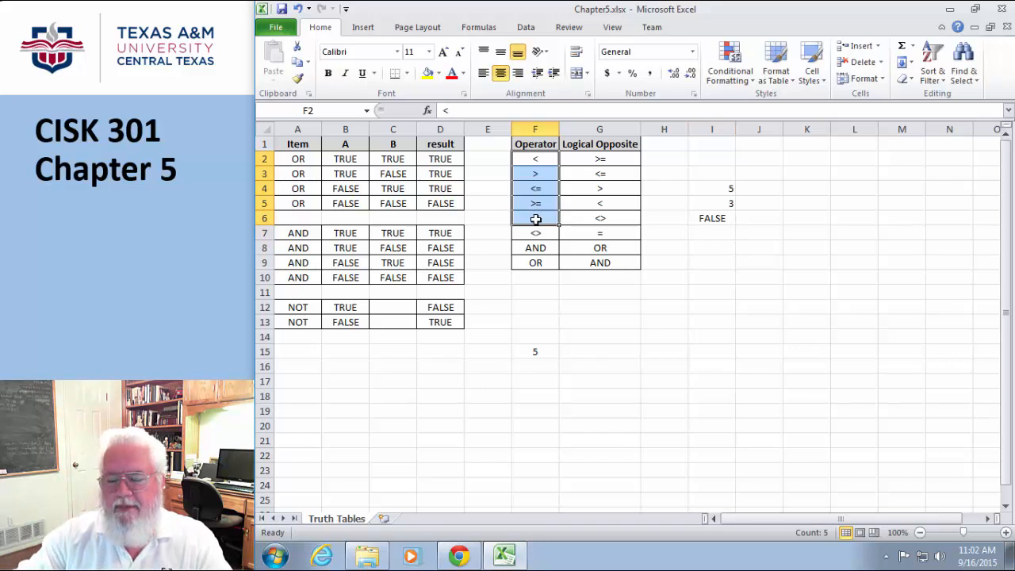
click(537, 234)
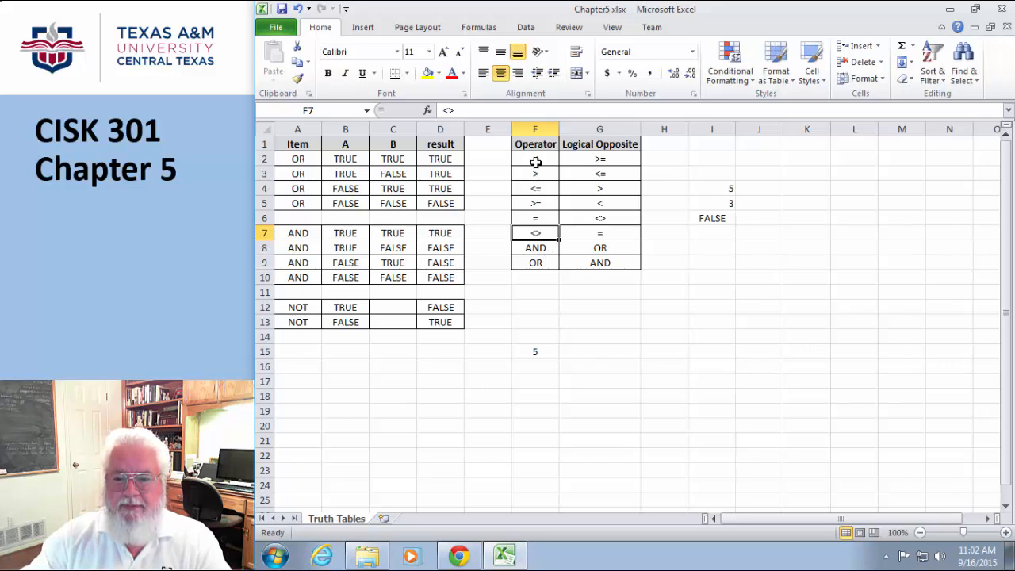
drag(537, 159, 538, 265)
click(577, 324)
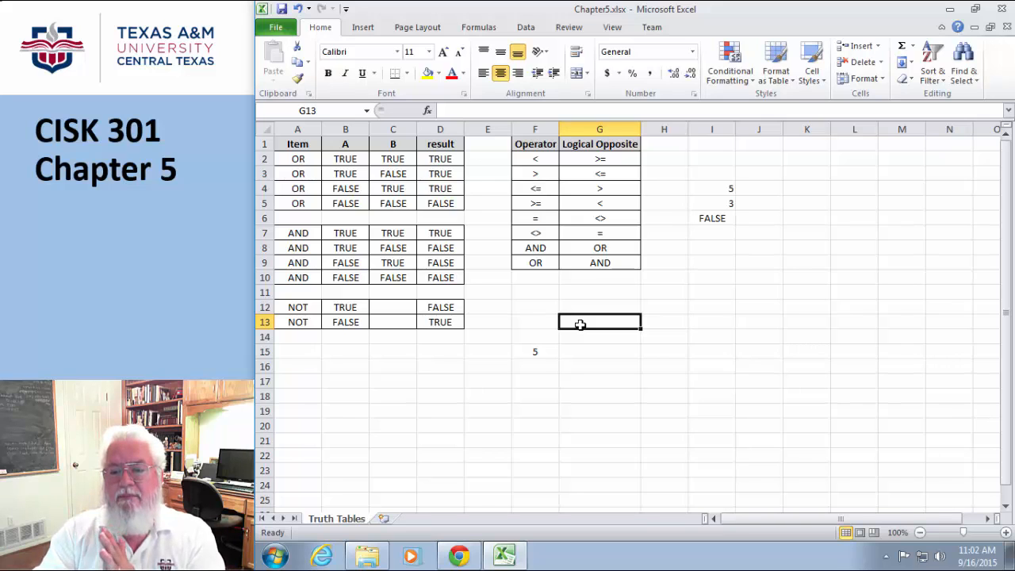
Start an IF formula in cell I6, replacing its comparison, with I4>I5 as the logical test.
click(714, 218)
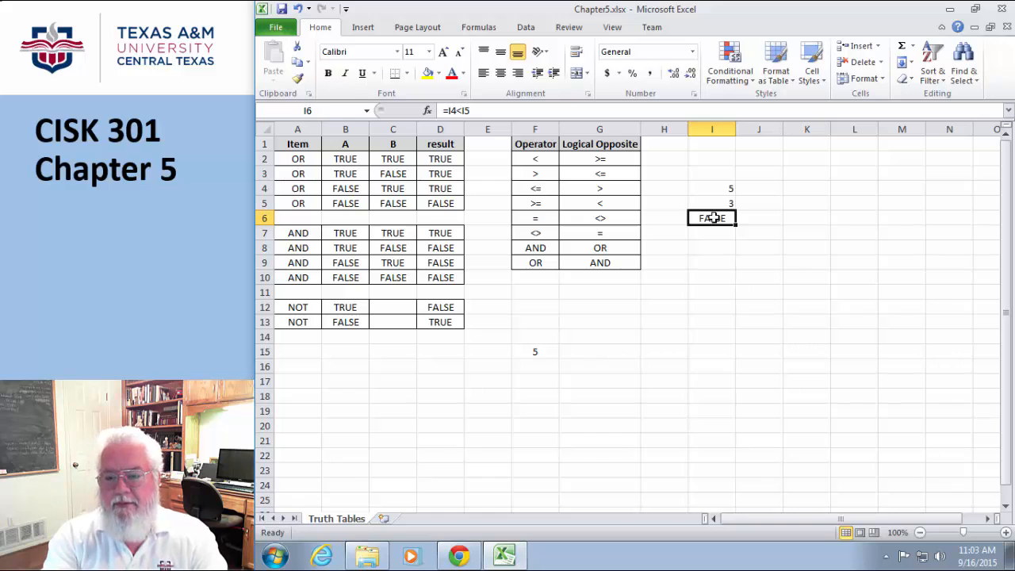
text(=if)
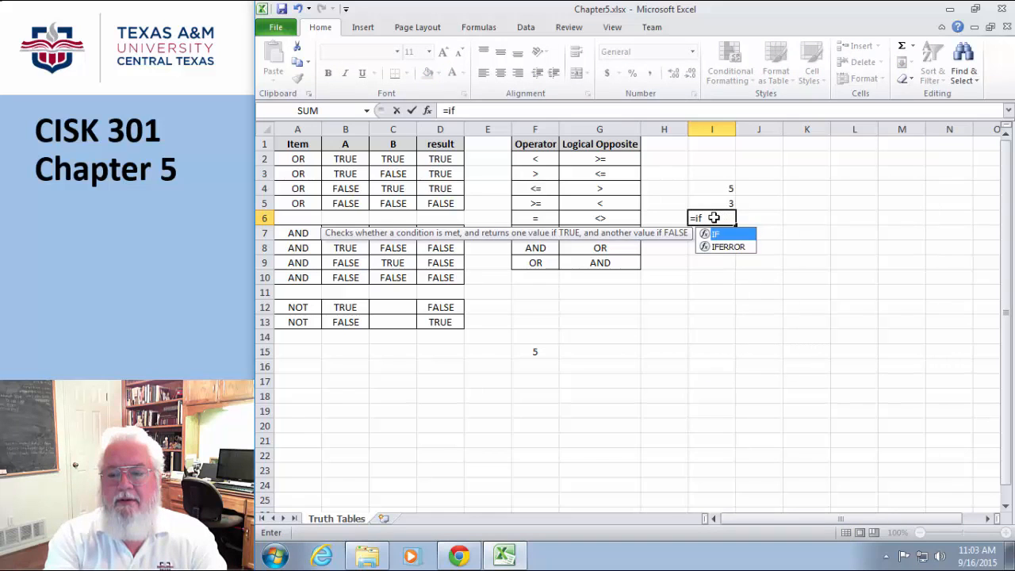
text(()
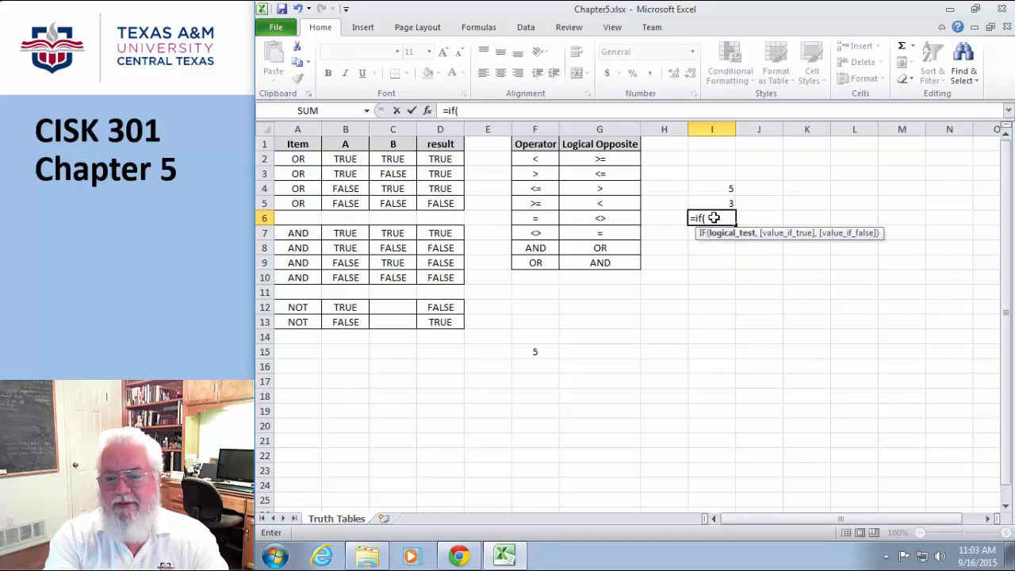
text(I)
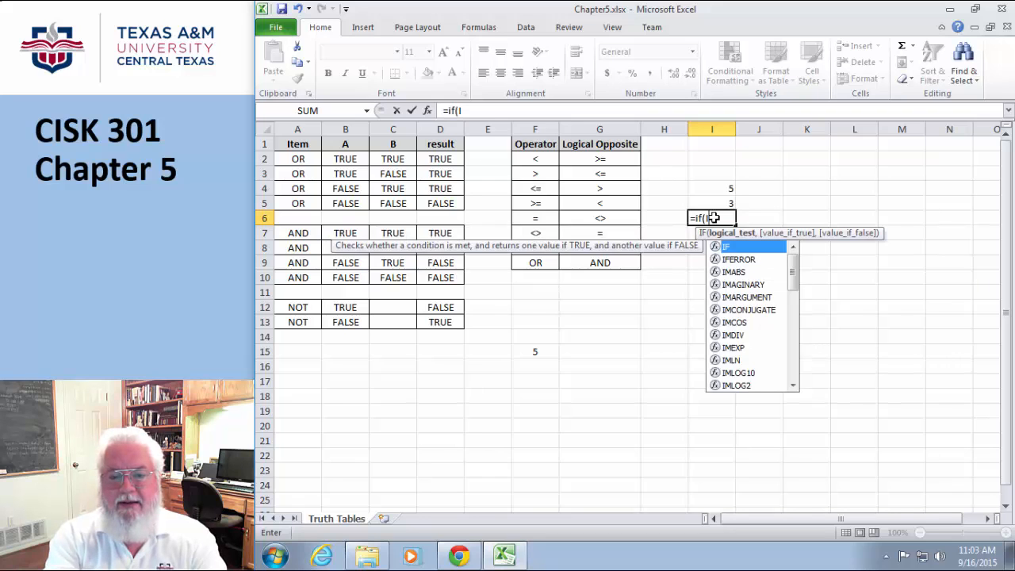
text(4)
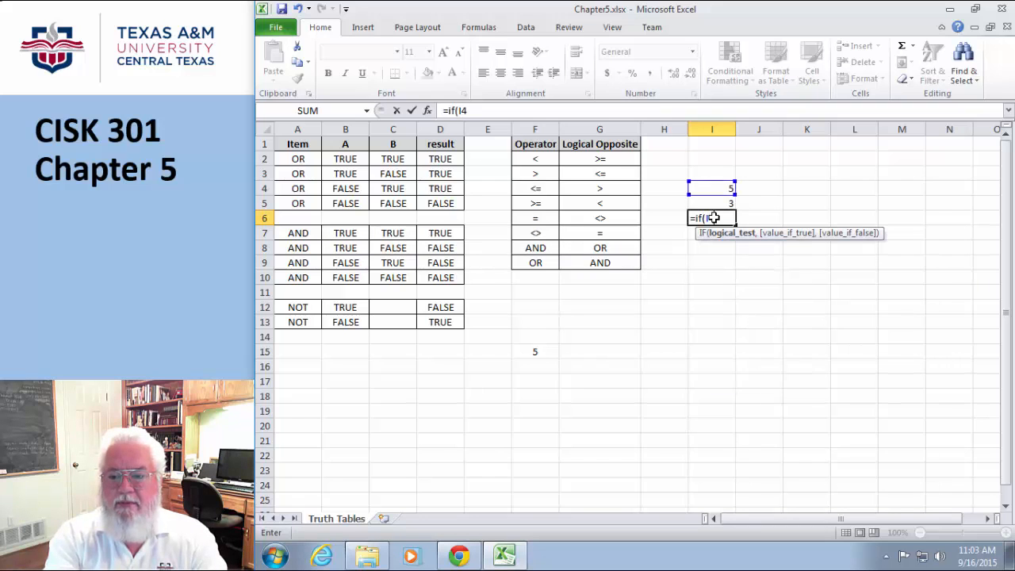
text(>i)
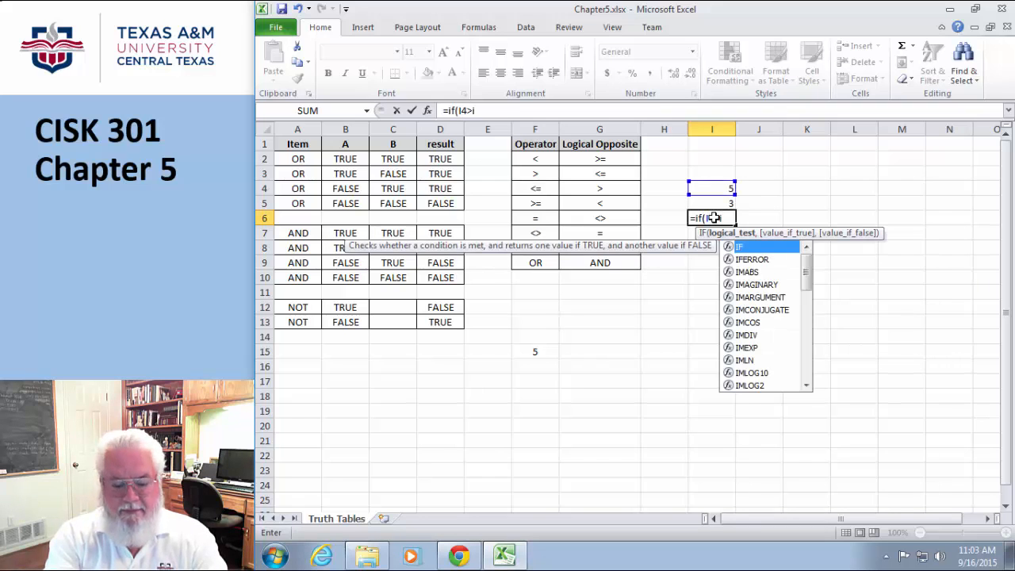
text(5)
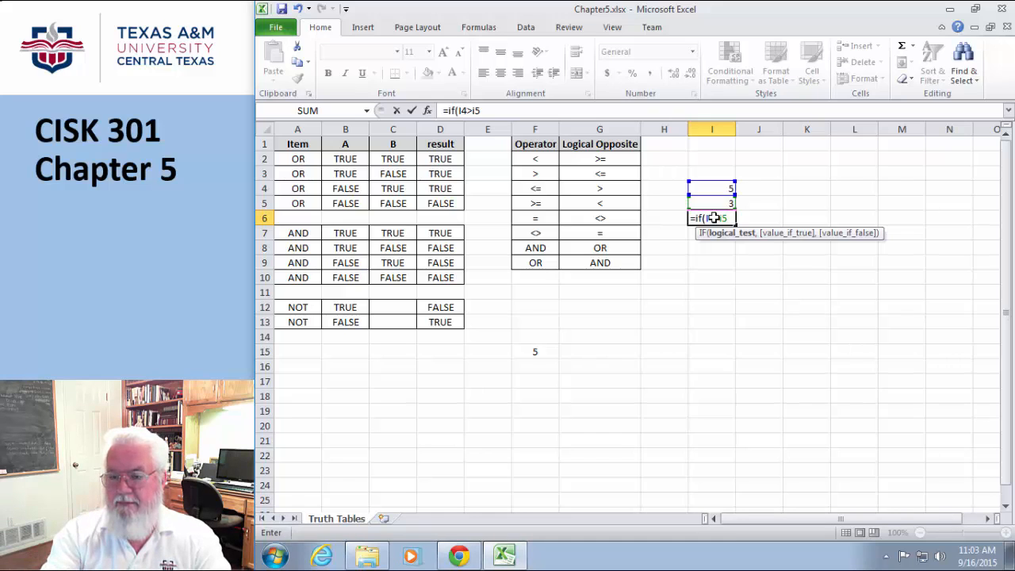
text(,)
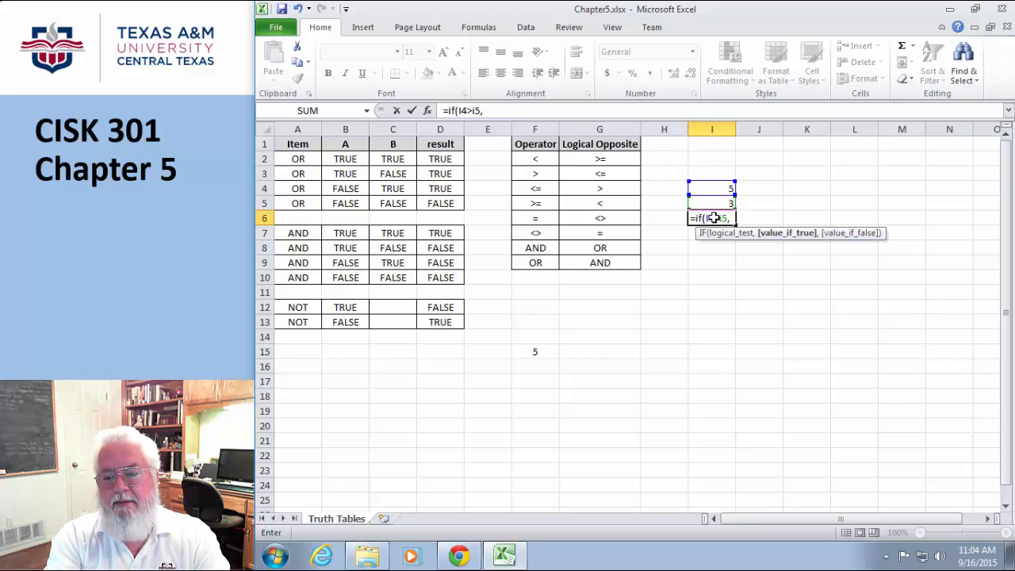
Give the IF formula in I6 the value-if-true text "Yes, it is greater".
text(")
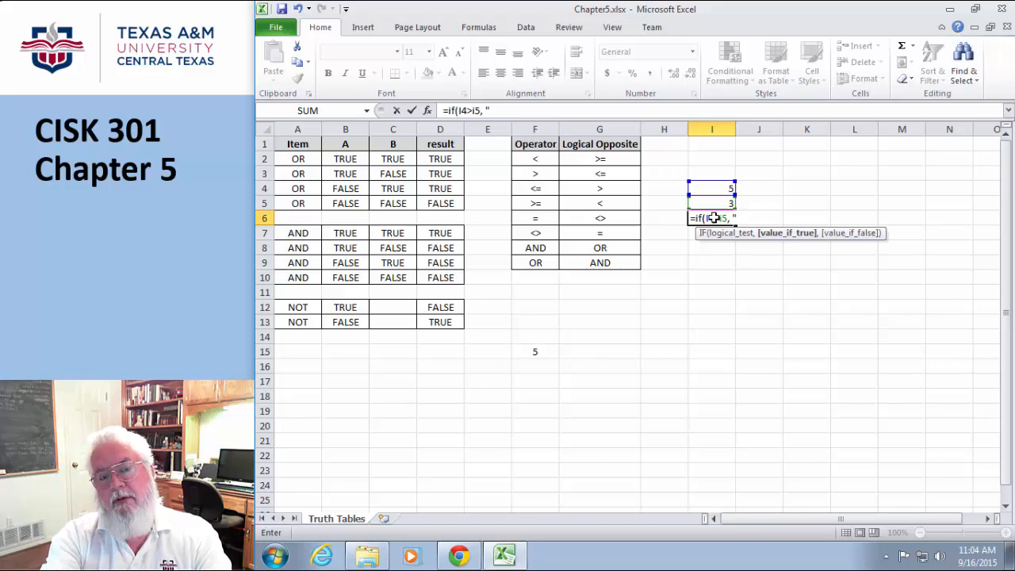
text(Yes, it )
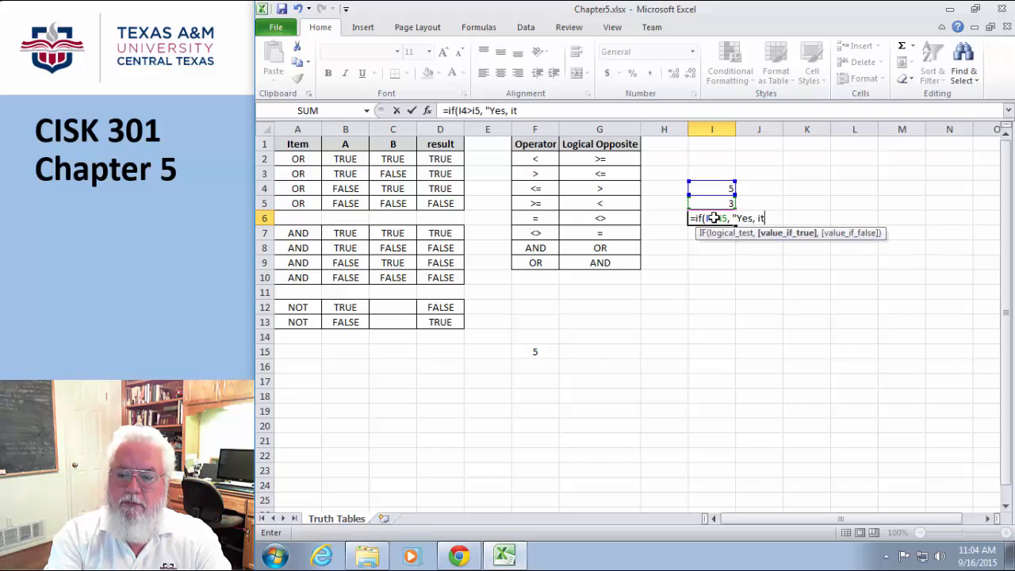
text(is)
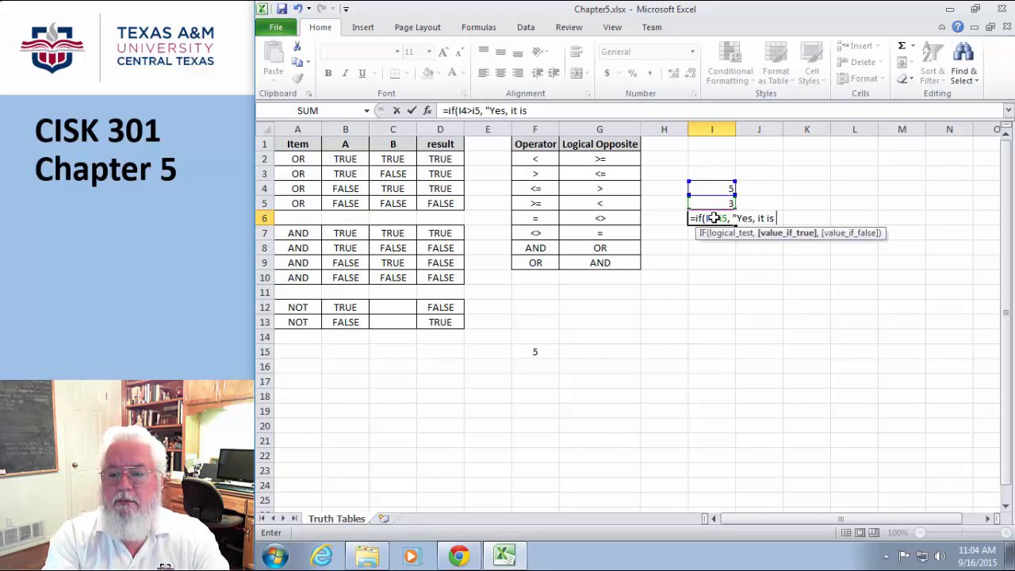
text( greater)
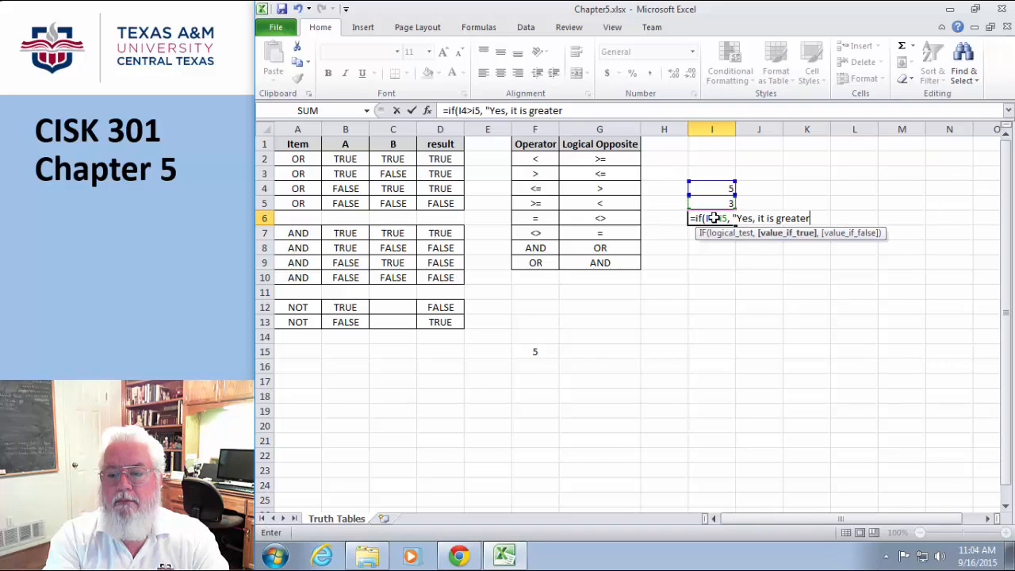
text(", ")
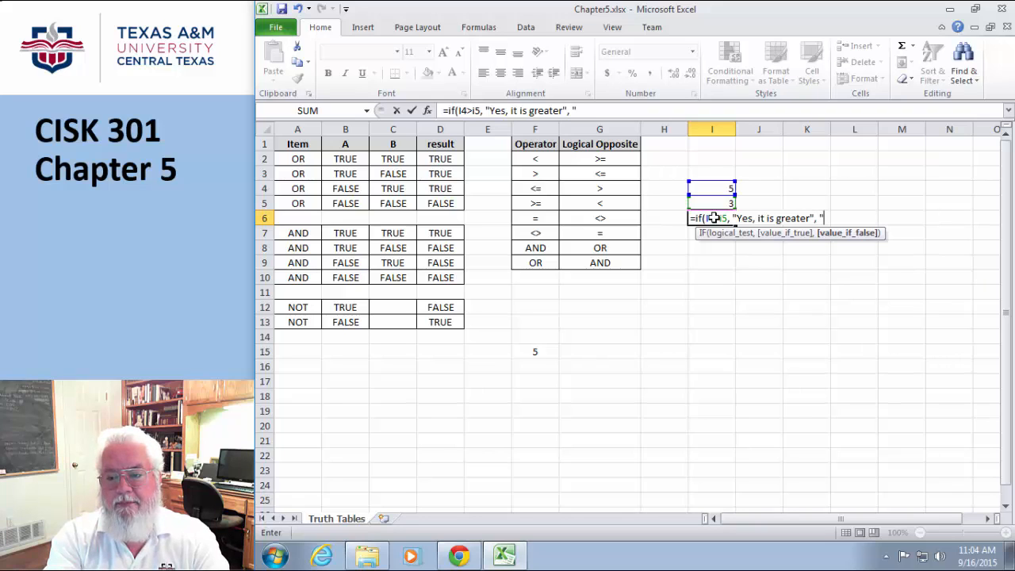
Complete the IF formula in I6 with the value-if-false text "nope, it's not greater" and commit it.
text(nope, it's)
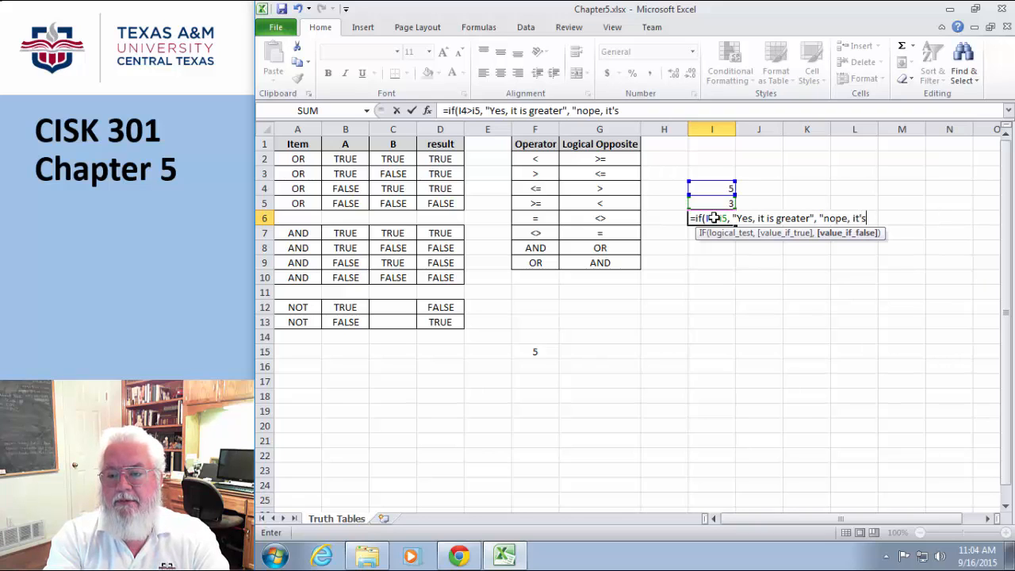
text( not grad)
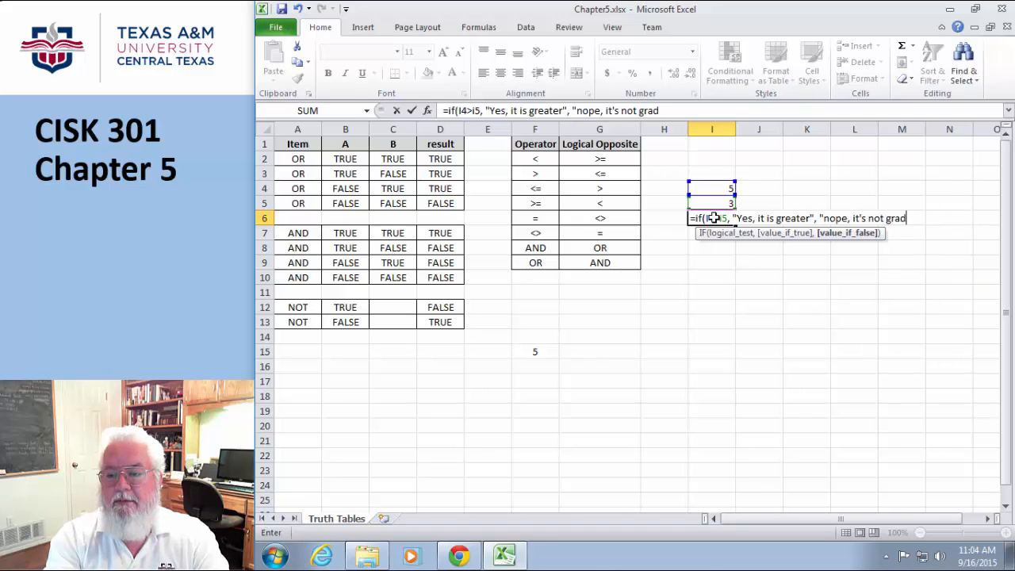
key(BackSpace)
text(ter)
key(BackSpace)
key(BackSpace)
key(BackSpace)
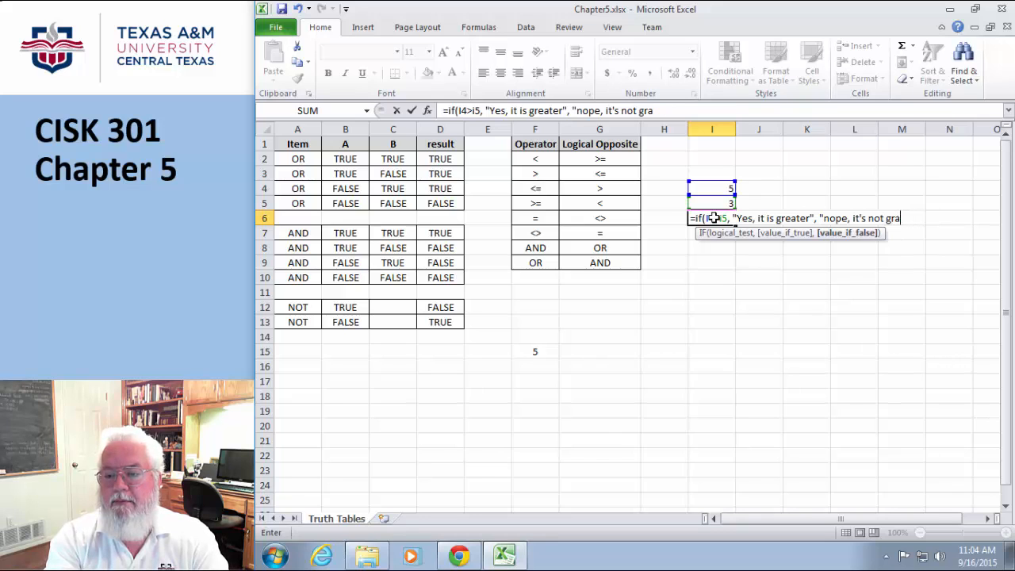
text(eater")
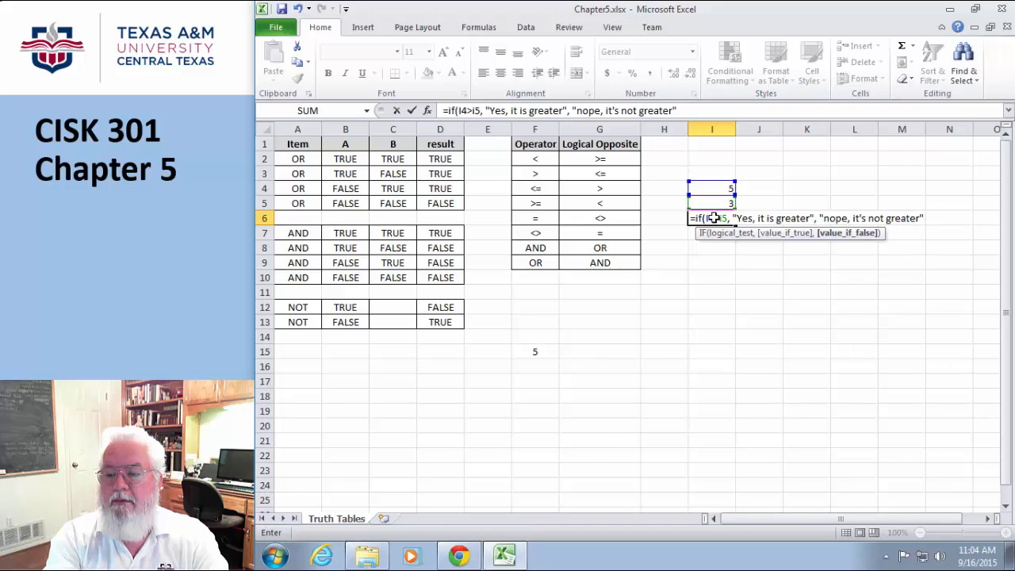
text())
key(Return)
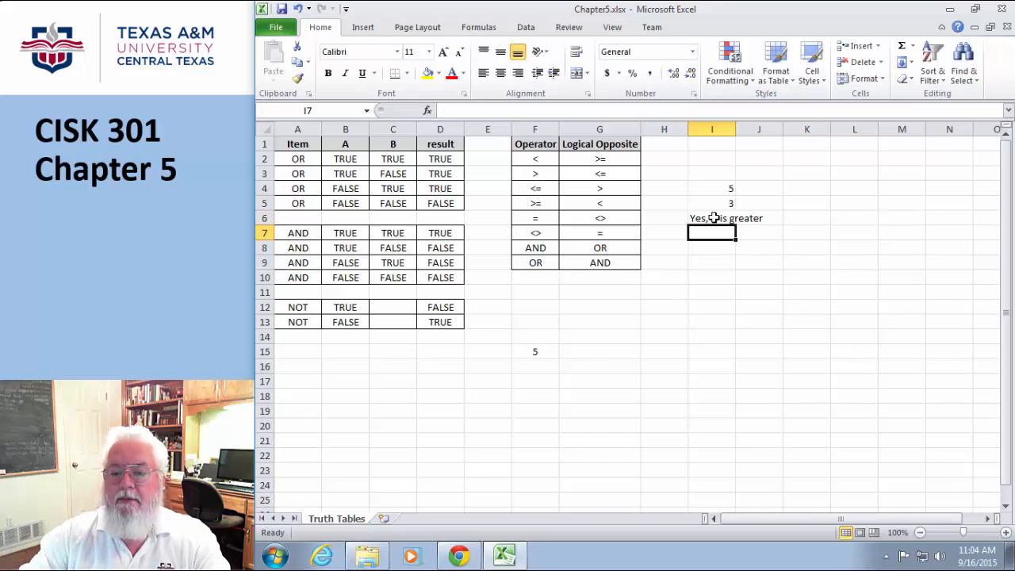
click(751, 298)
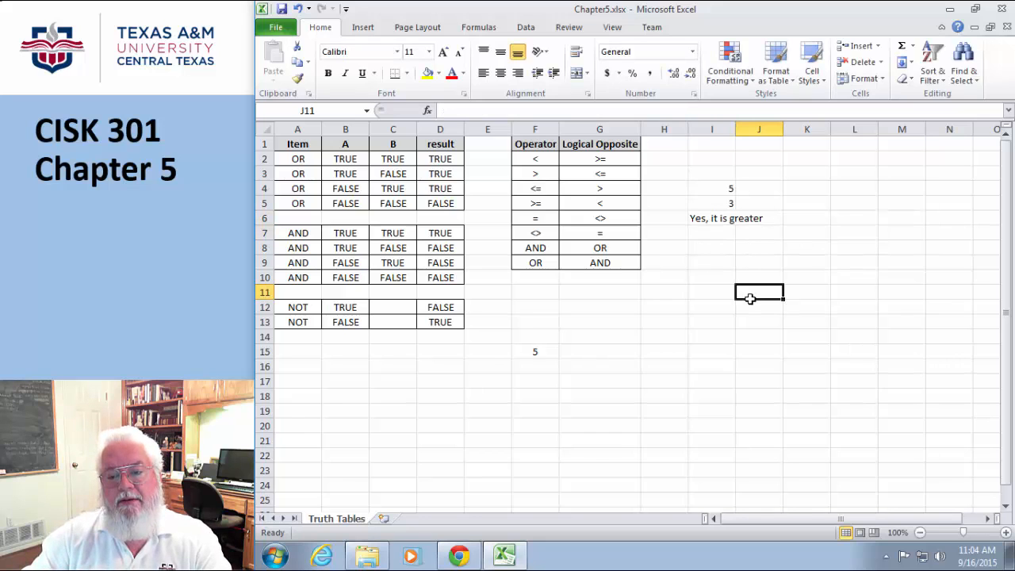
Copy the IF formula from I6 down into I7.
click(712, 221)
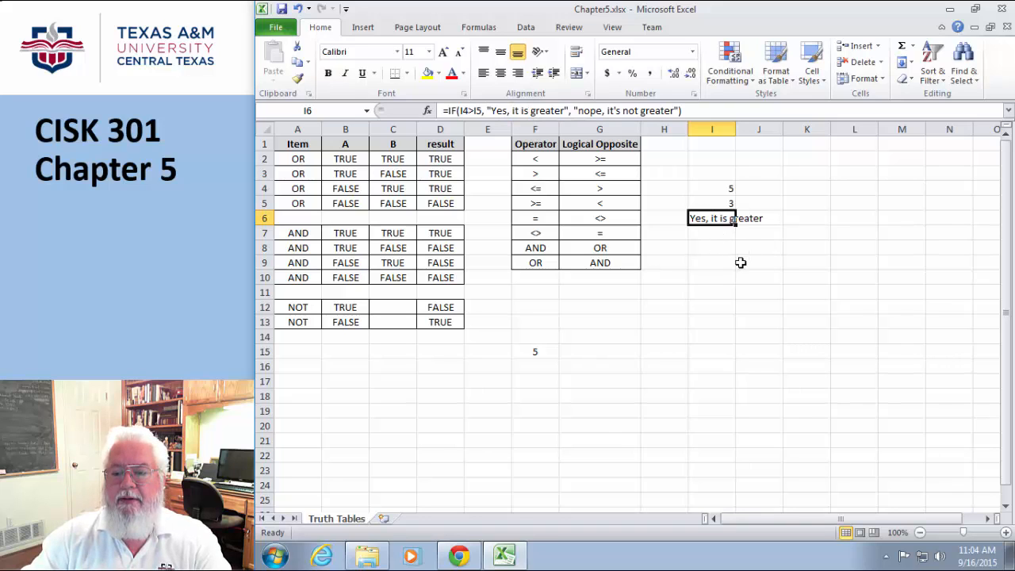
click(718, 232)
click(718, 219)
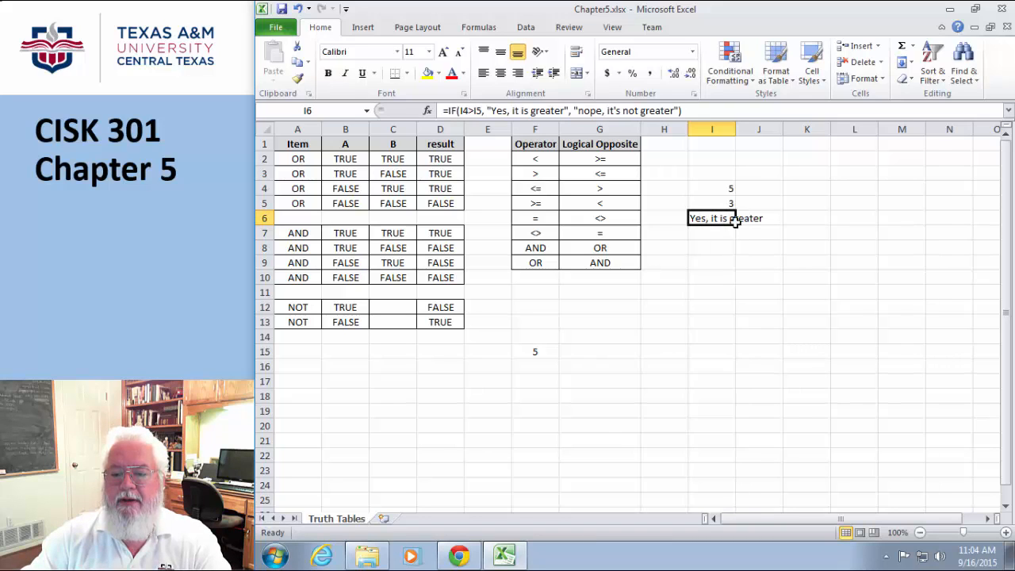
drag(735, 224, 735, 238)
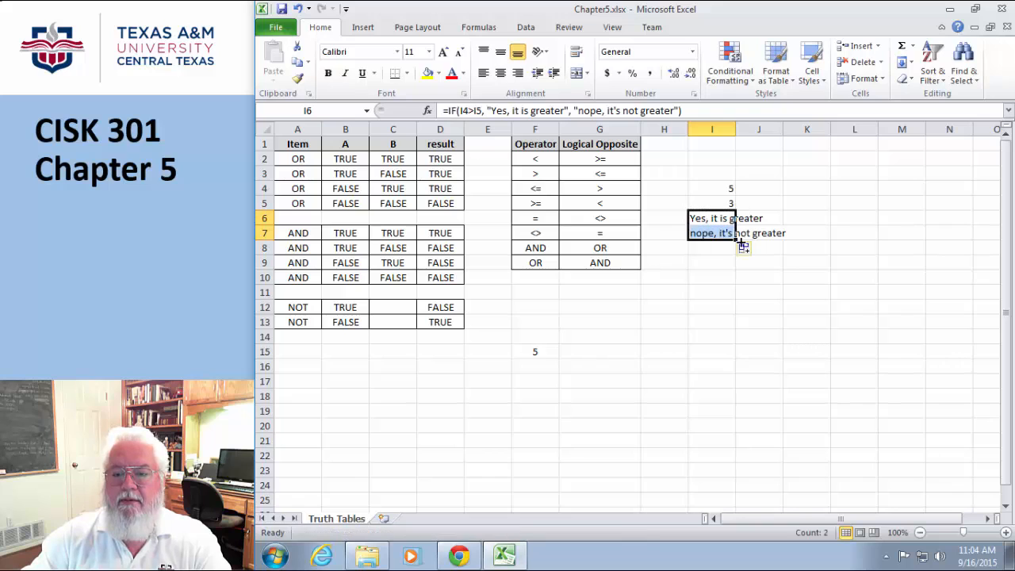
click(791, 287)
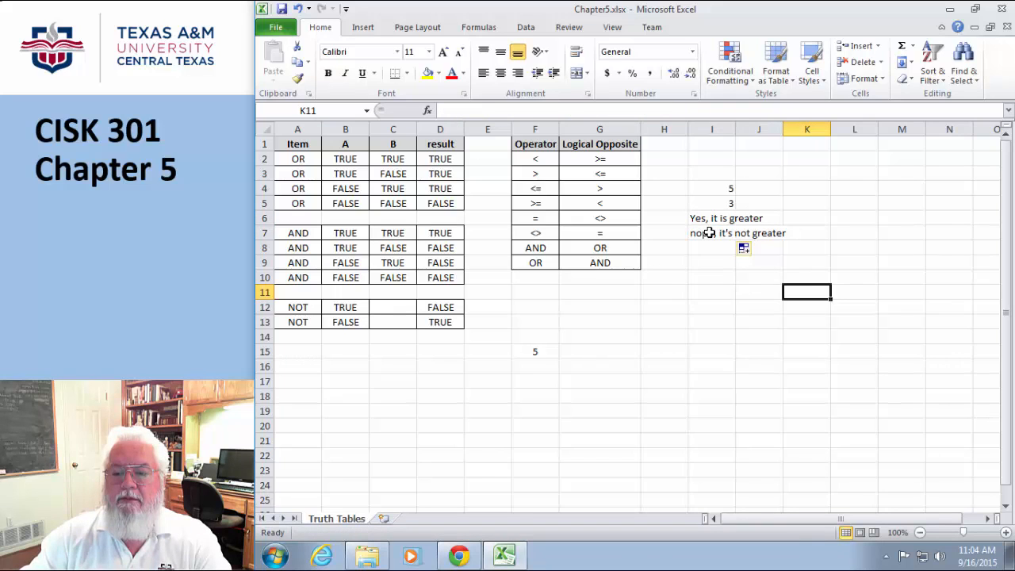
Correct the cell references in I7's IF formula so its logical test is I4>I5.
click(708, 233)
click(468, 110)
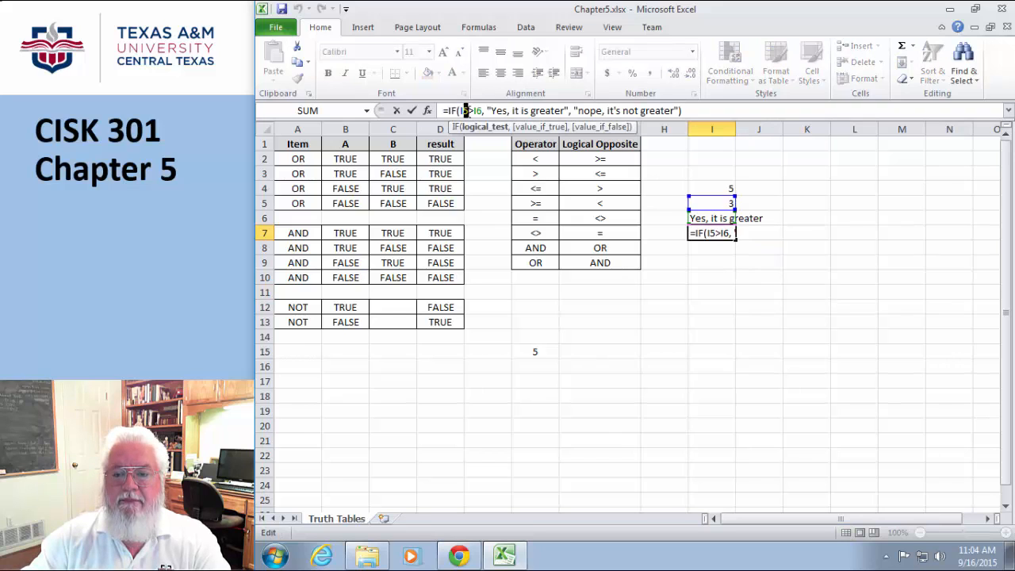
text(4)
drag(483, 110, 477, 110)
text(5)
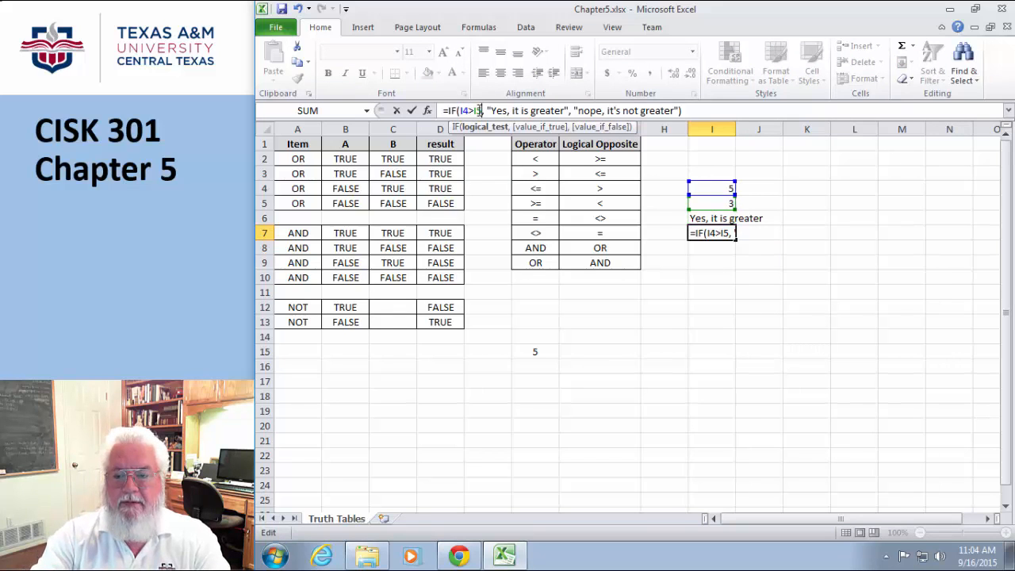
key(Return)
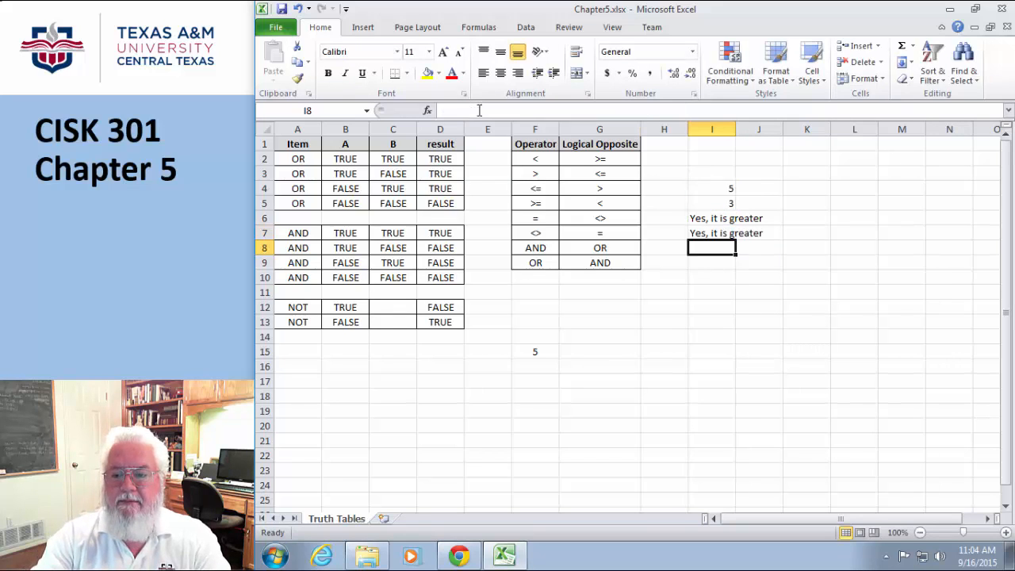
Replace the value-if-true text in I7's IF formula with the number 42.
click(719, 232)
click(568, 110)
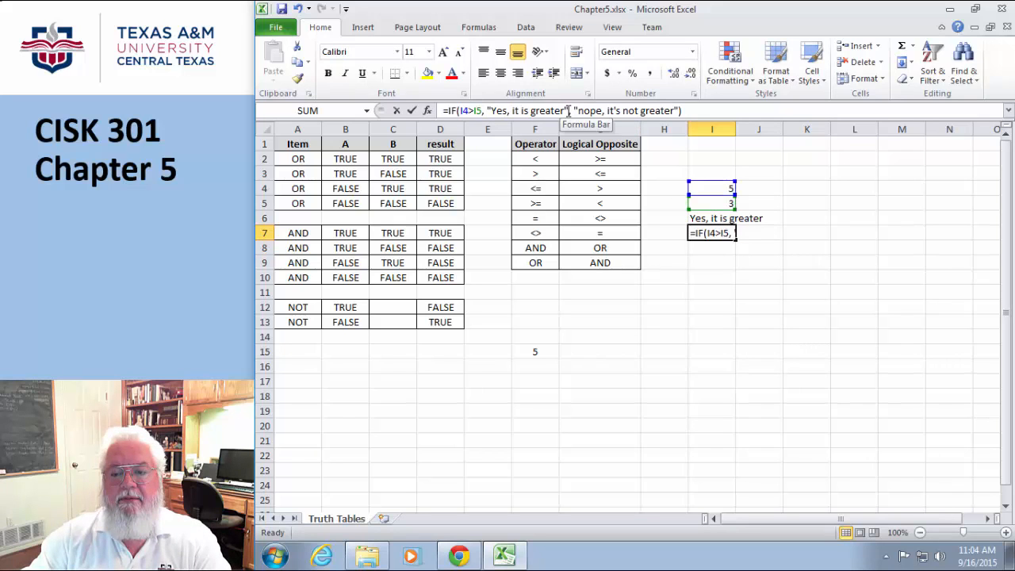
drag(568, 111, 487, 111)
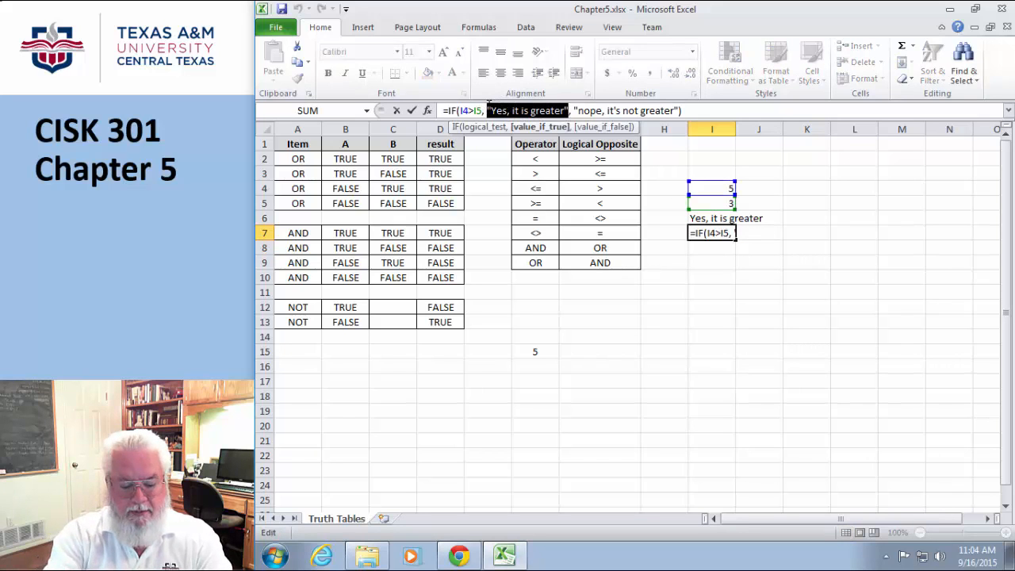
text(42)
key(Tab)
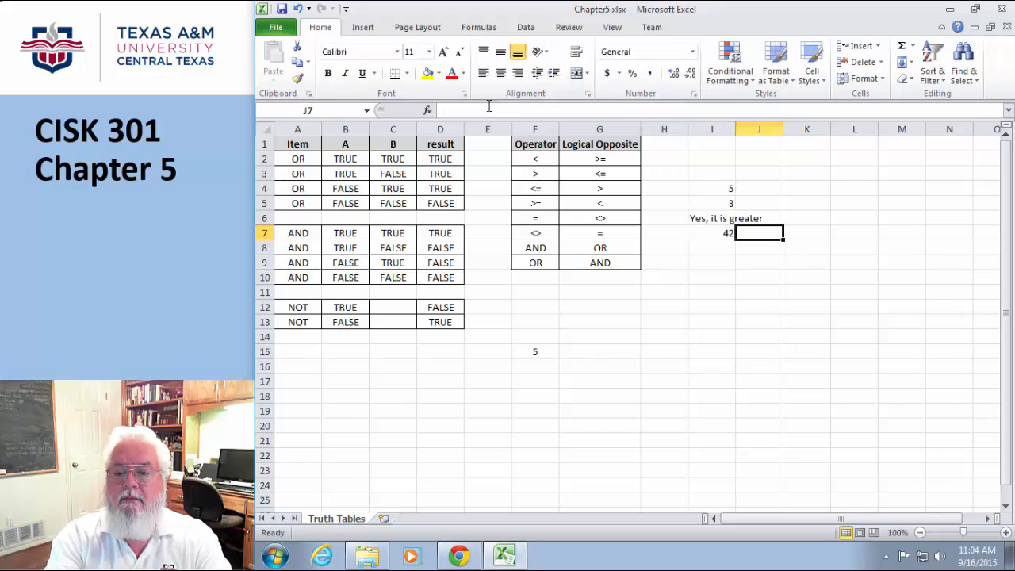
Replace the value-if-false text in I7's IF formula with the number 12.
click(718, 230)
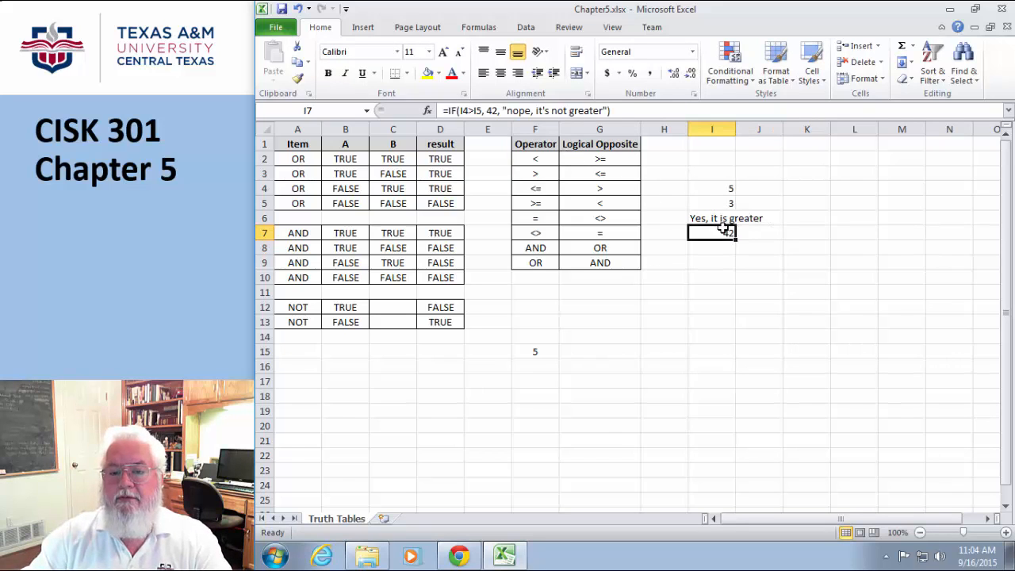
drag(608, 111, 503, 110)
text(12)
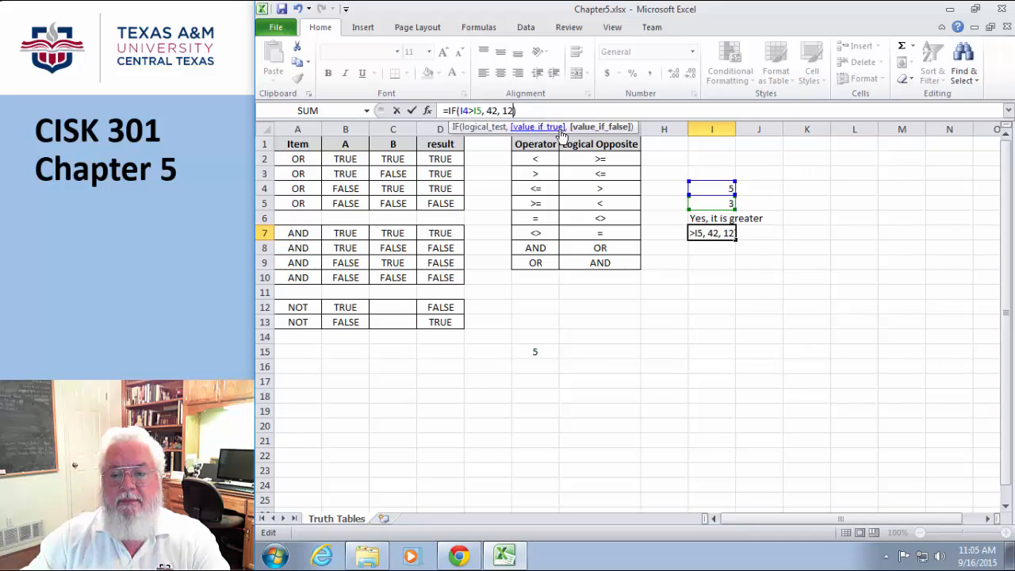
key(Return)
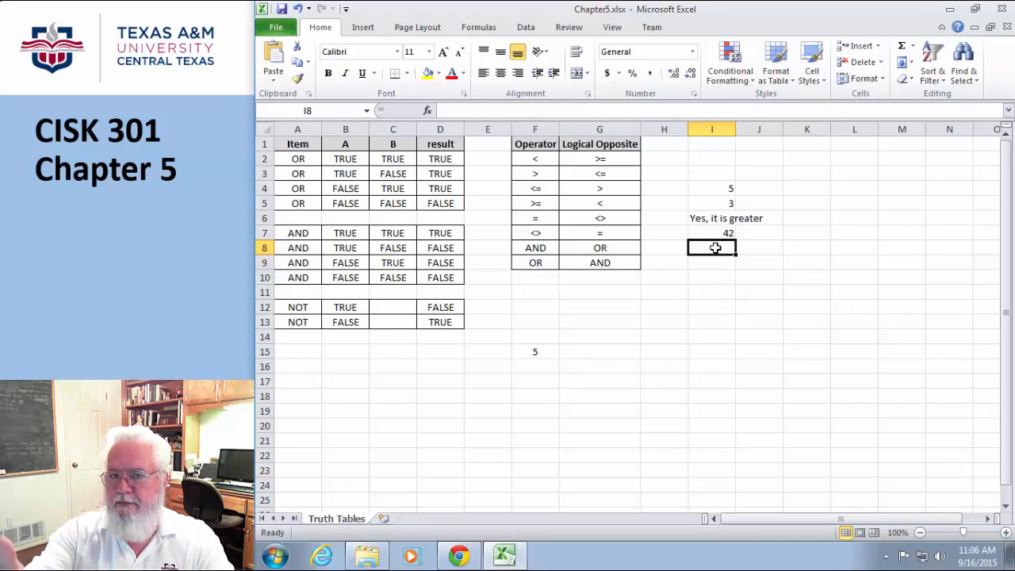
Start an IF formula in I8 with the logical test I4>I5.
text(=)
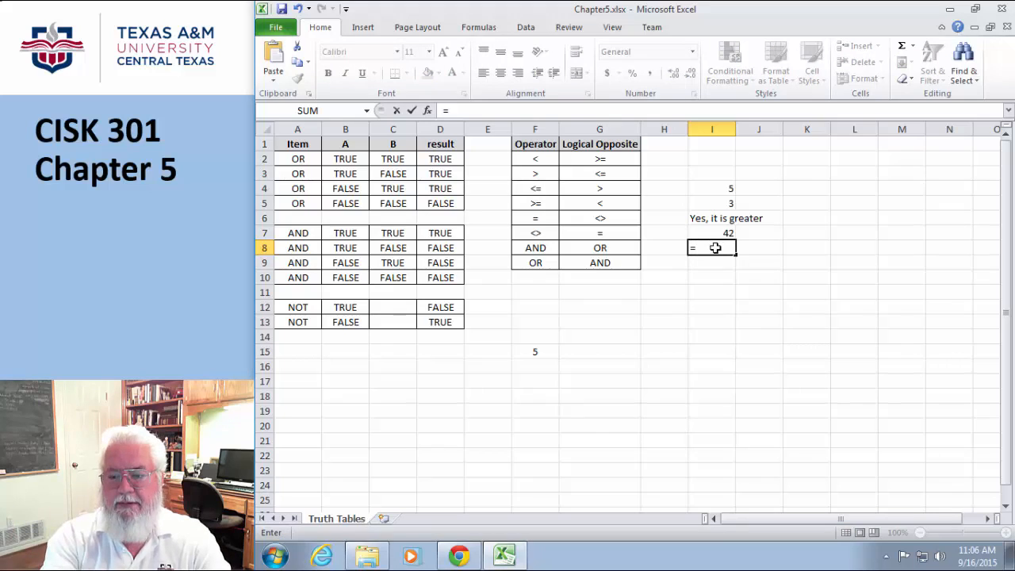
text(IF)
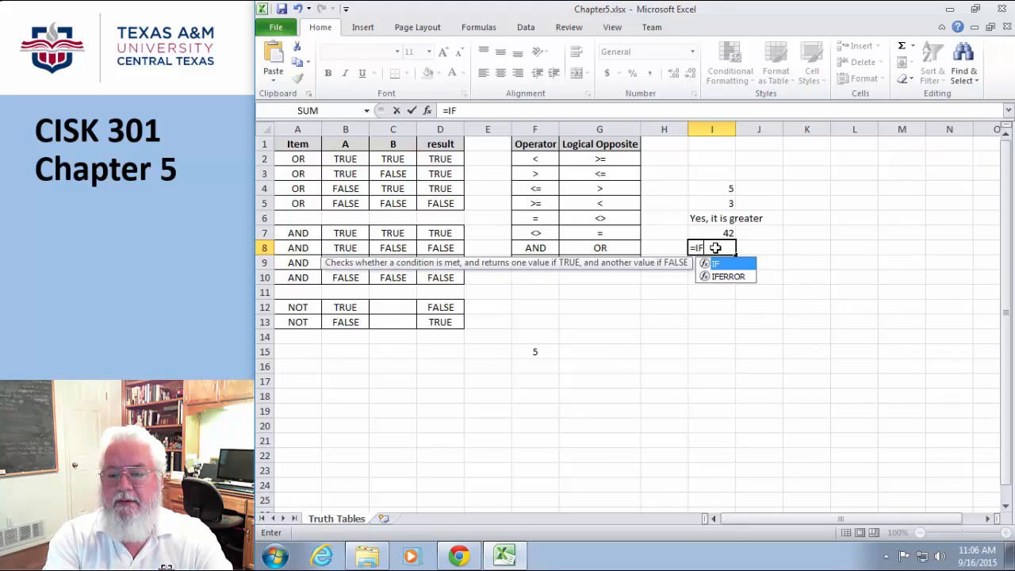
text((i4)
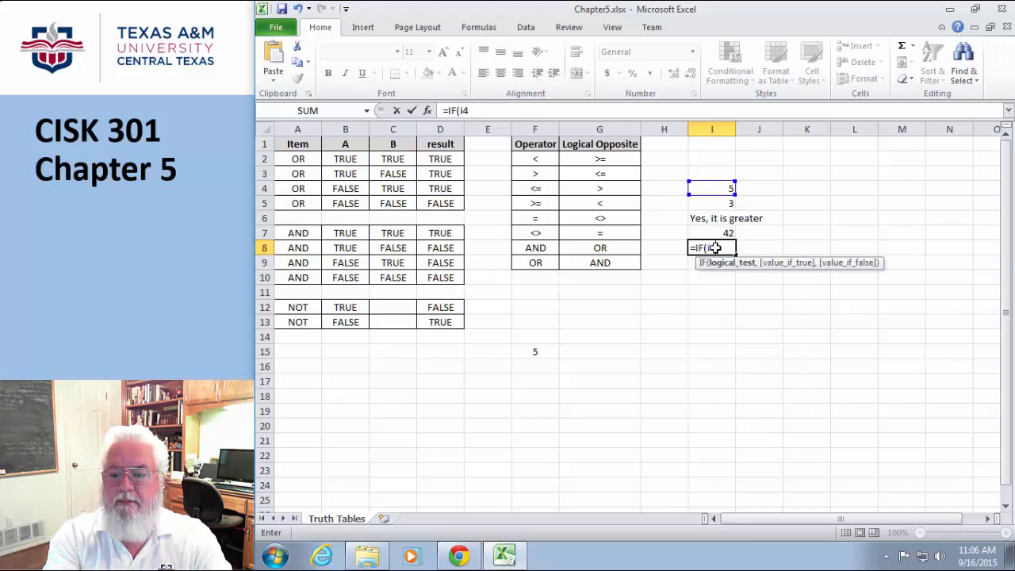
text(>i)
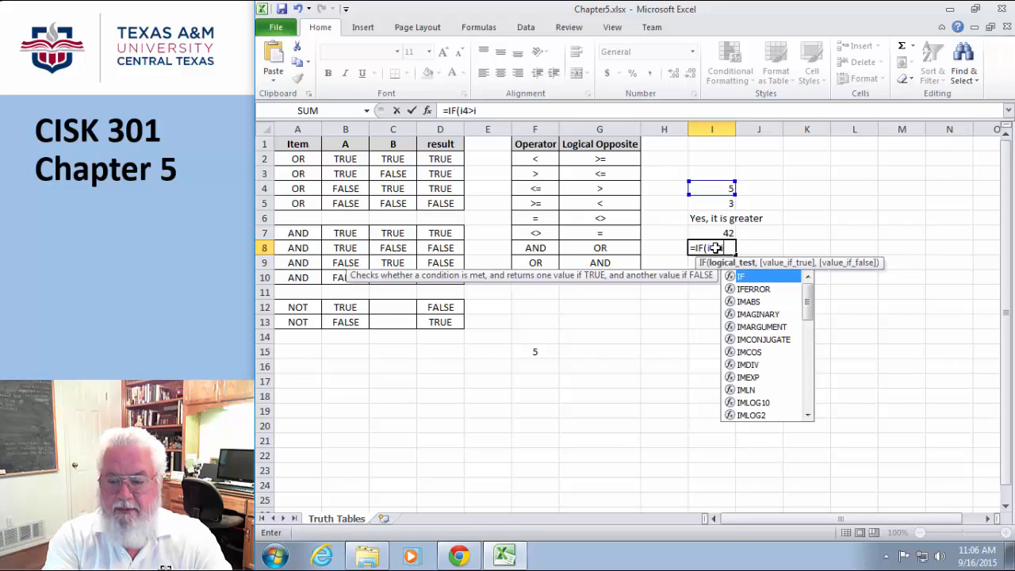
text(5,)
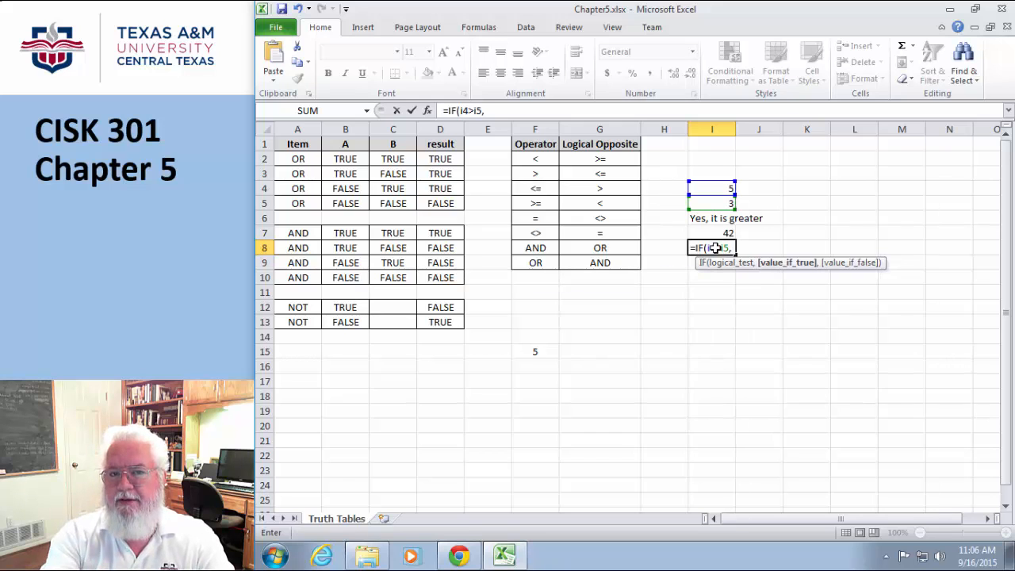
Add DATEVALUE("12/25/2015") as the value-if-true argument of I8's IF formula.
text( Da)
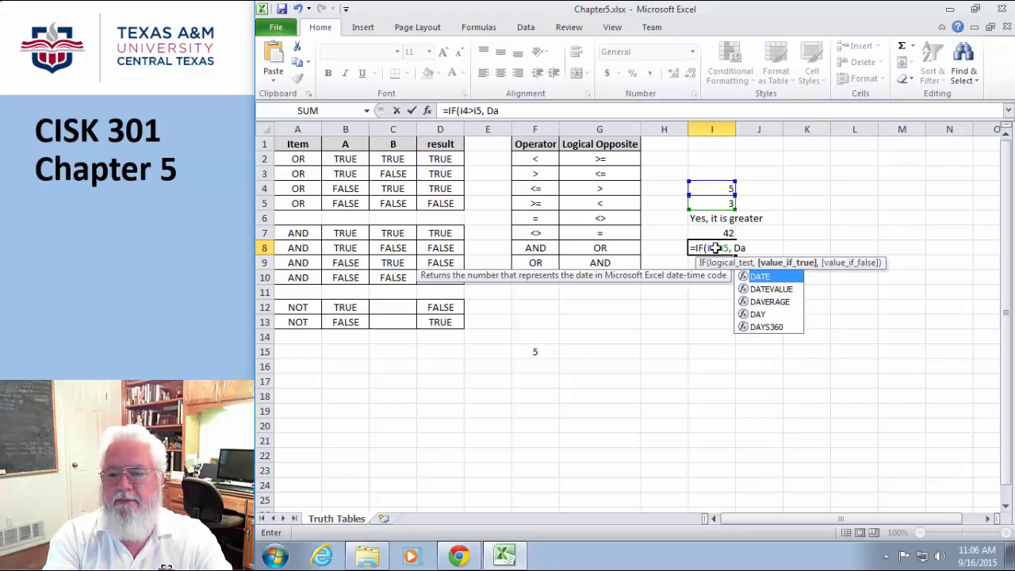
text(tevalue)
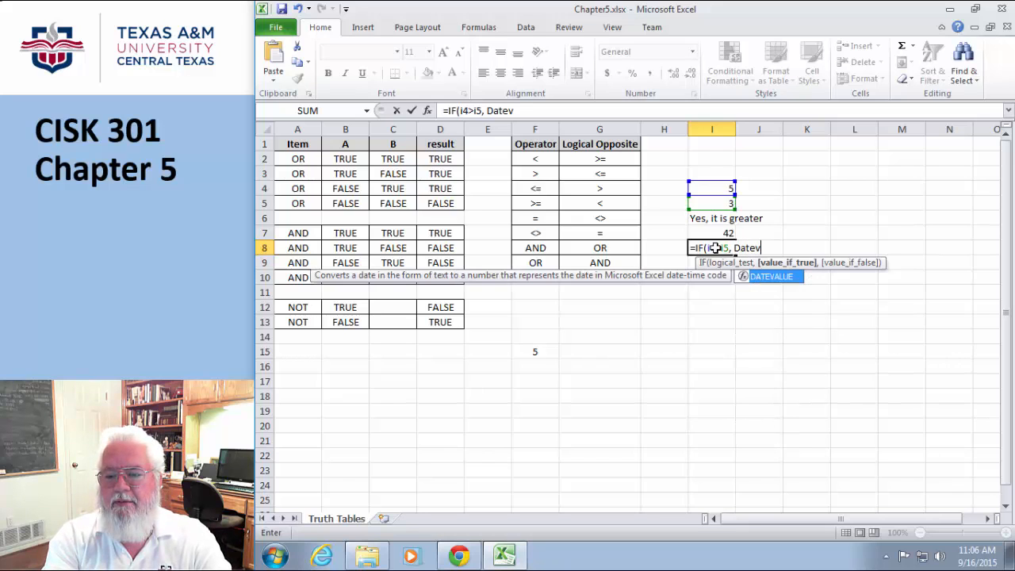
text(")
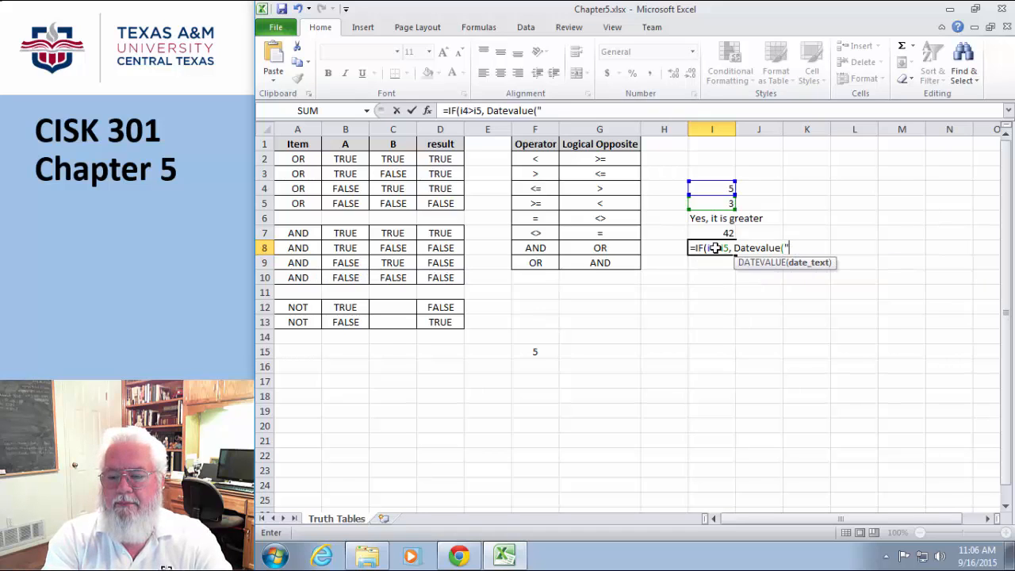
text(12/25/2)
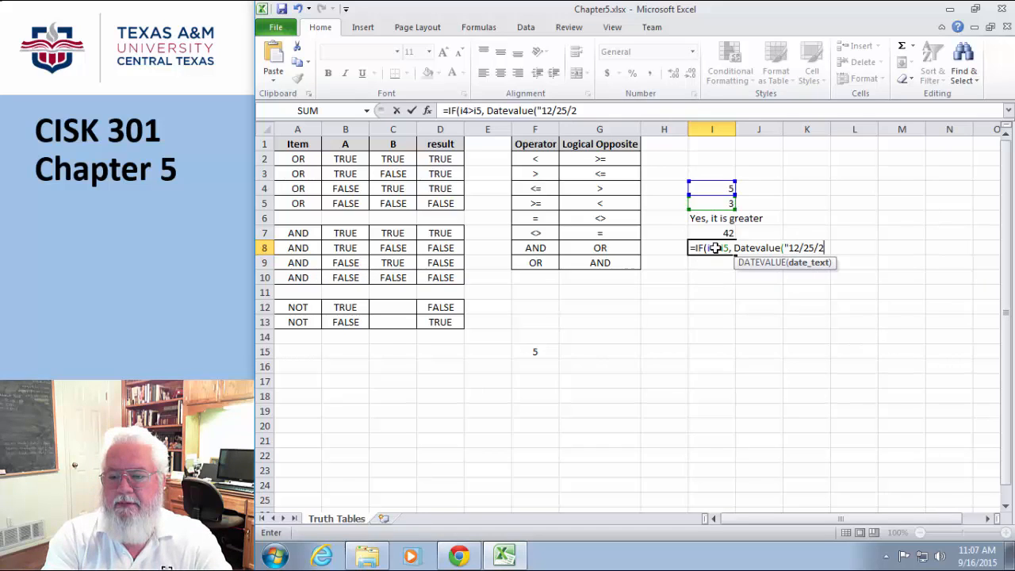
text(015"), )
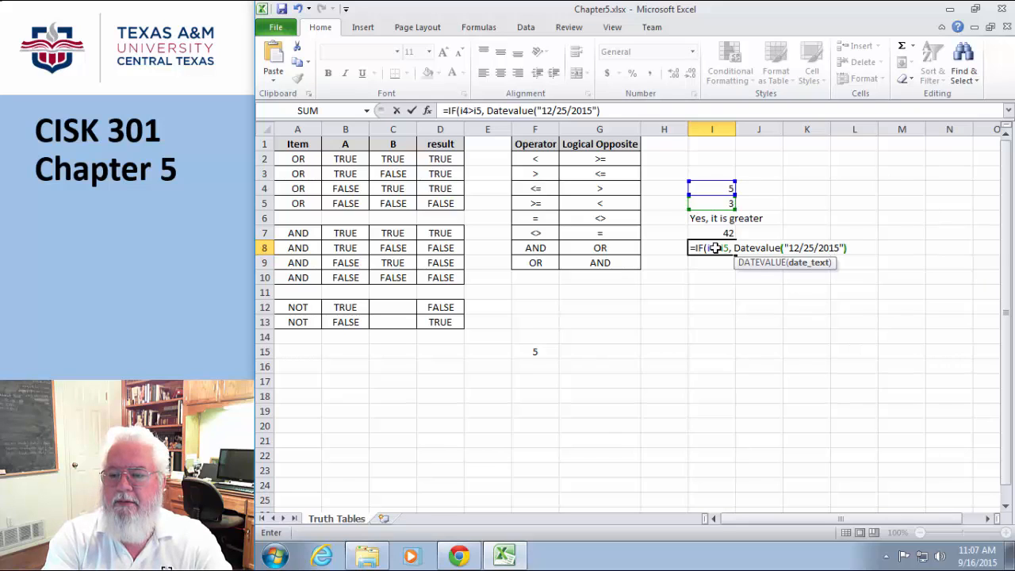
Complete I8's IF formula with DATEVALUE("1/1/2016") as the value-if-false argument.
text(Dat)
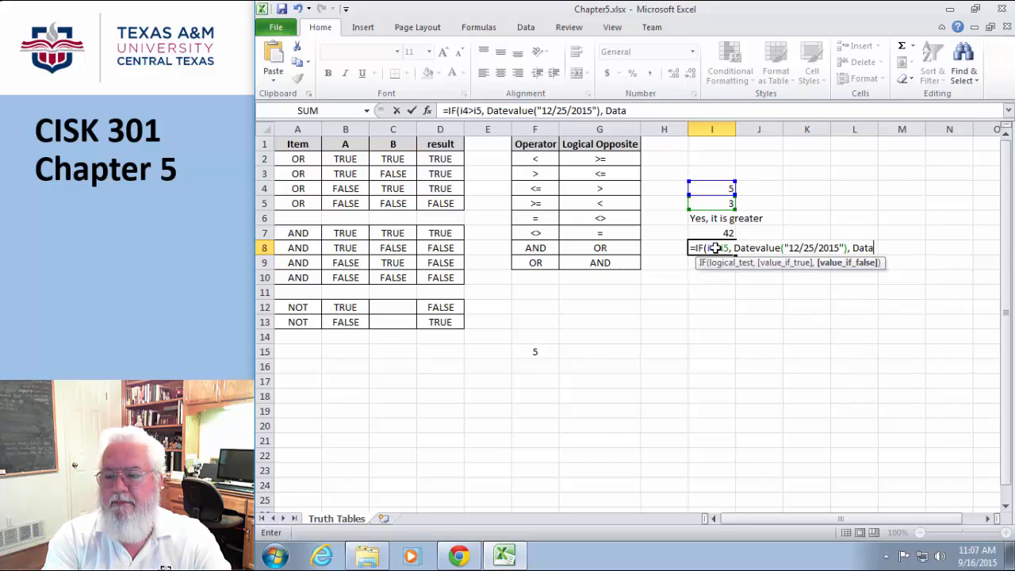
text(eValue()
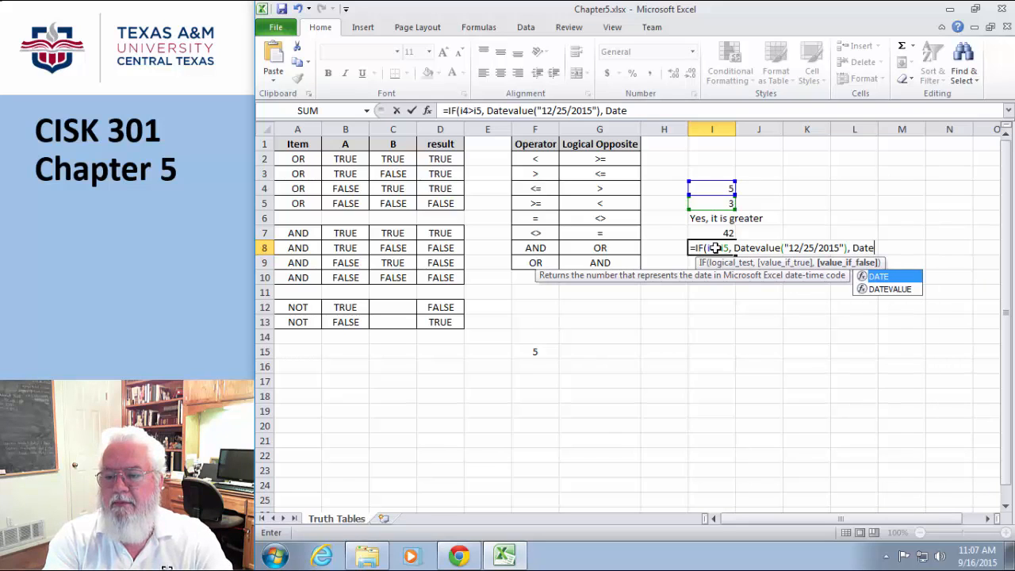
text(")
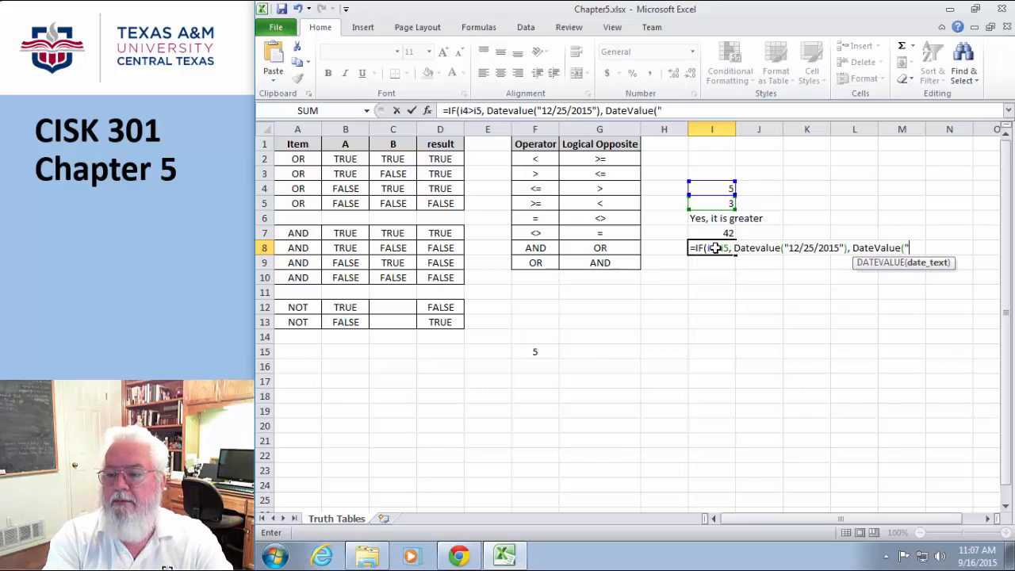
text(1/1/)
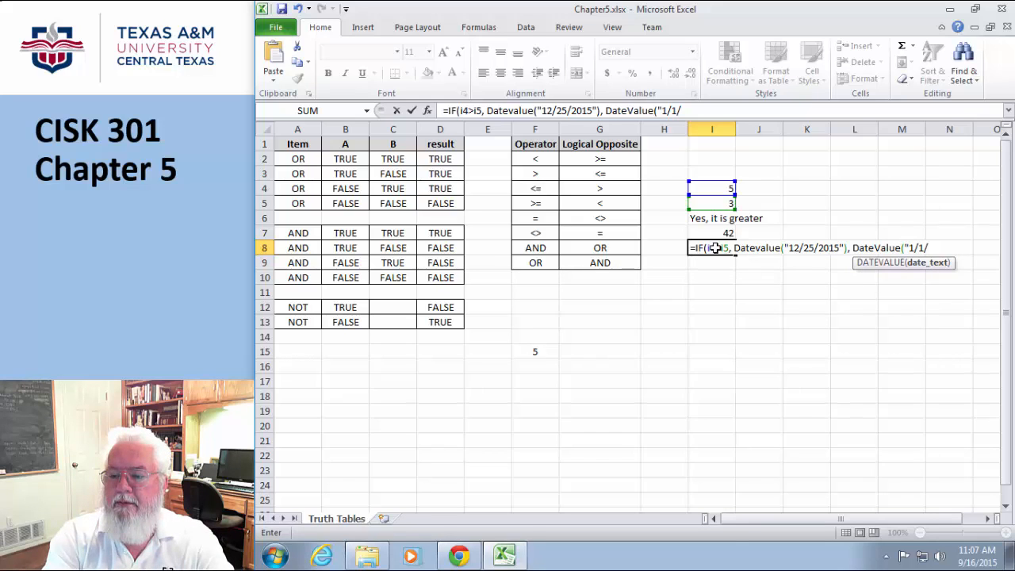
text(2015)
key(BackSpace)
text(6)
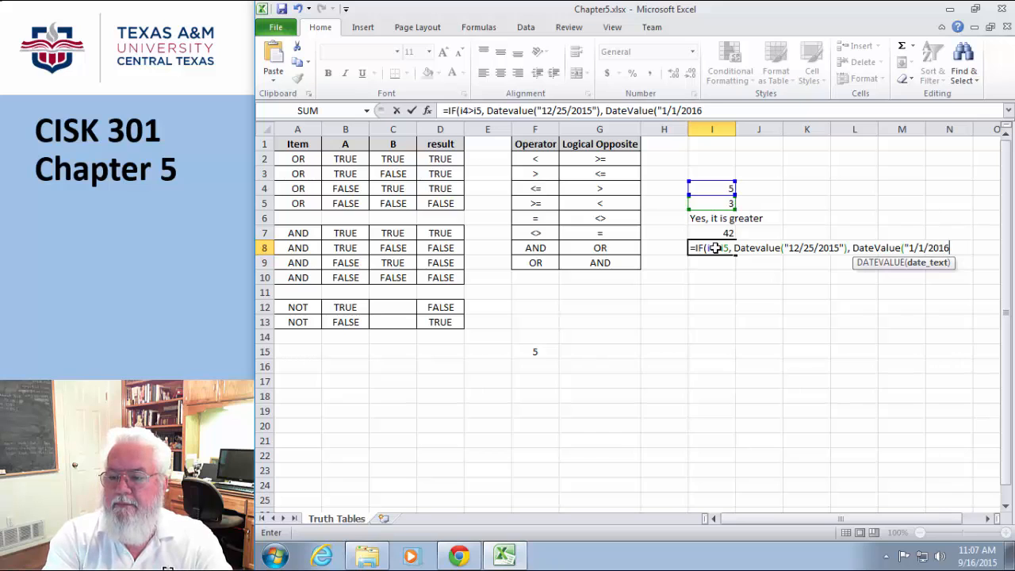
text(")))
key(Return)
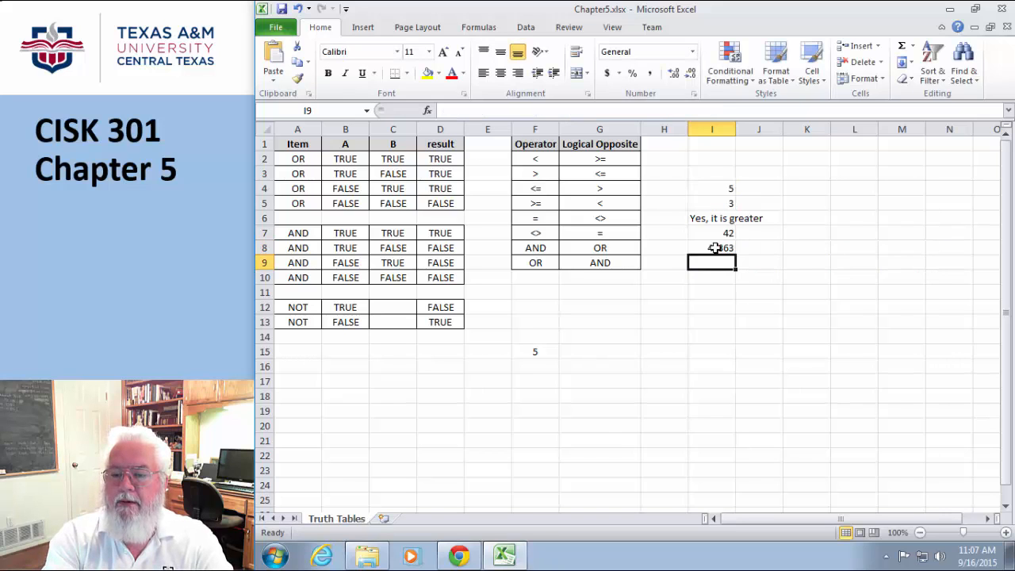
Format the IF result in I8 as a Short Date.
click(760, 307)
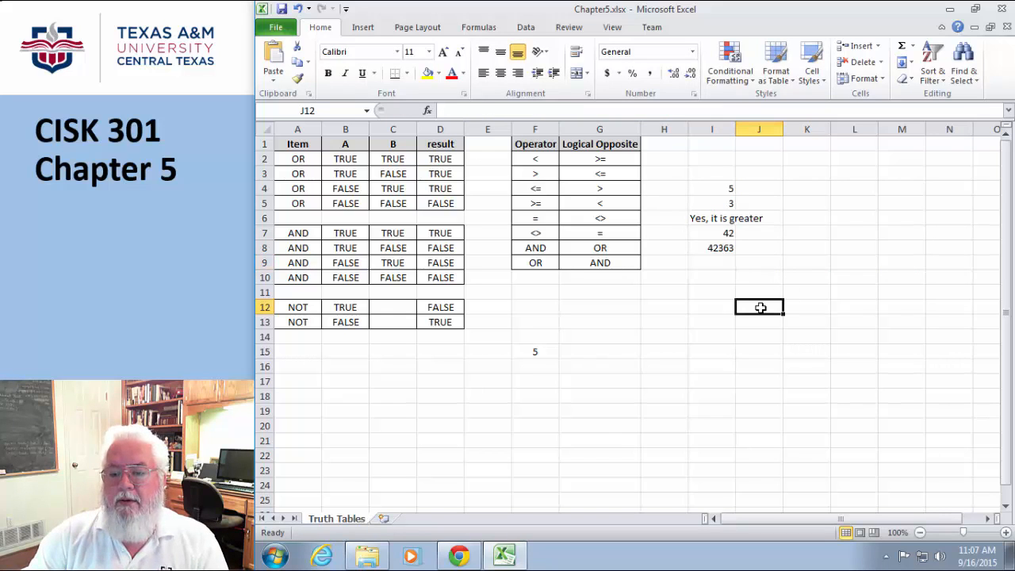
click(719, 249)
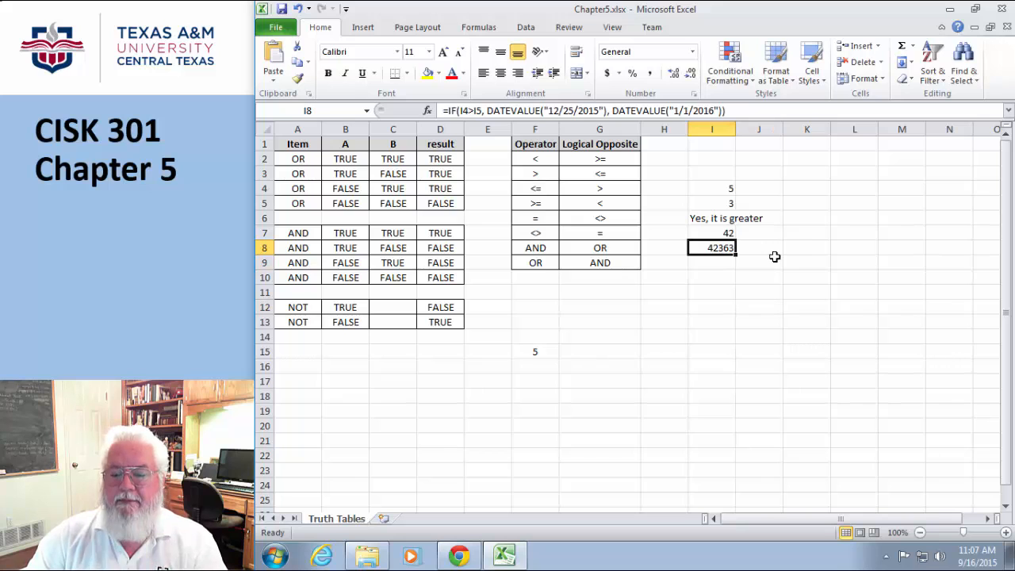
click(693, 52)
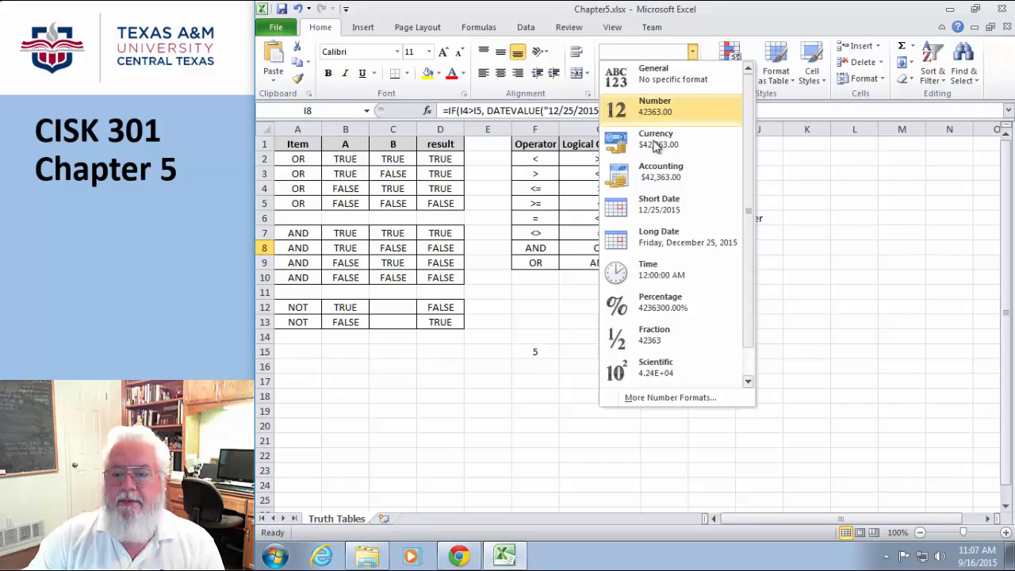
click(641, 207)
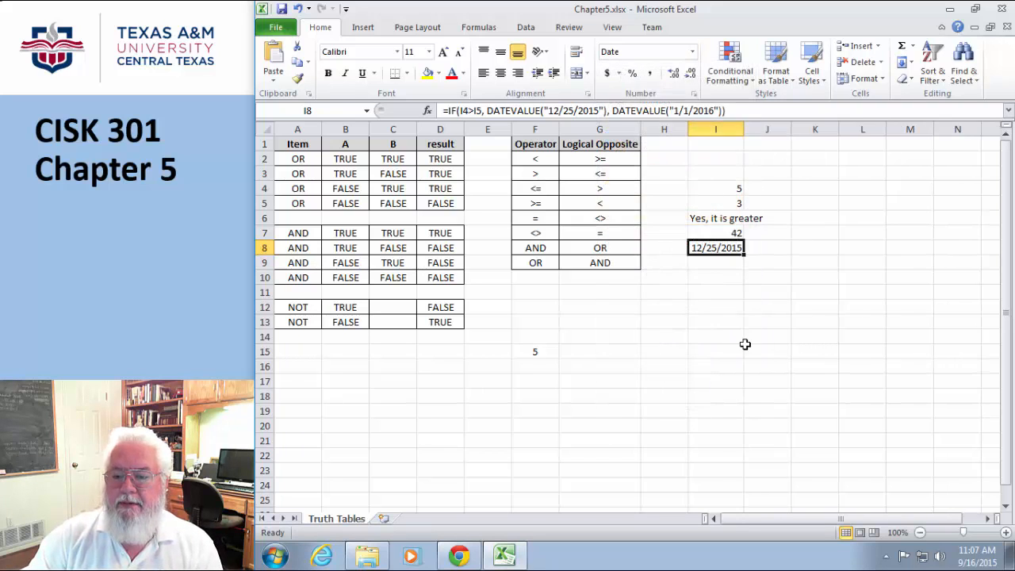
click(750, 349)
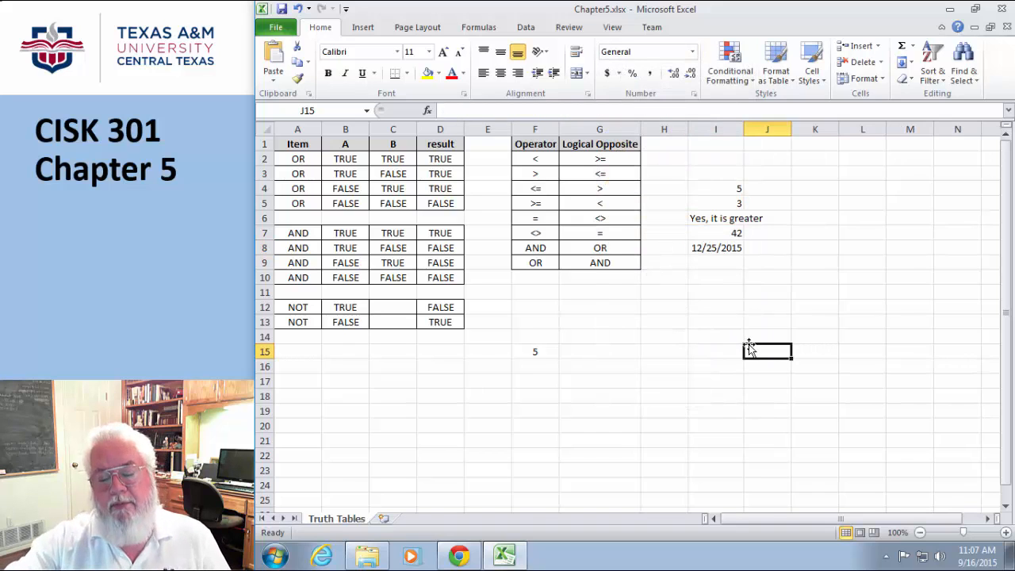
click(727, 247)
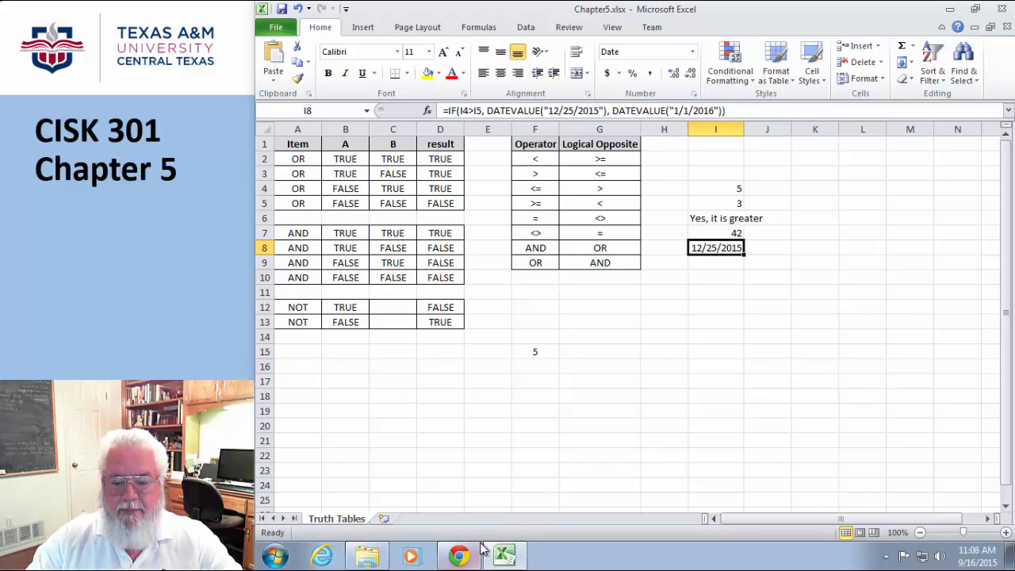
Switch to Windows Explorer and view Fig_EM3W5_01.jpg from the Chapter 05 folder, closing the folder window when done.
click(384, 559)
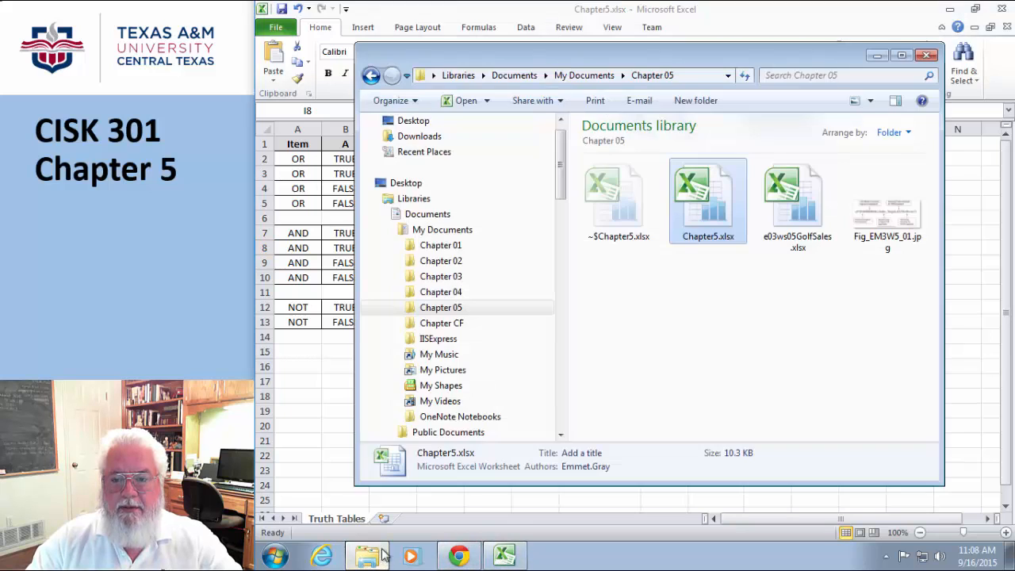
click(885, 218)
double_click(886, 223)
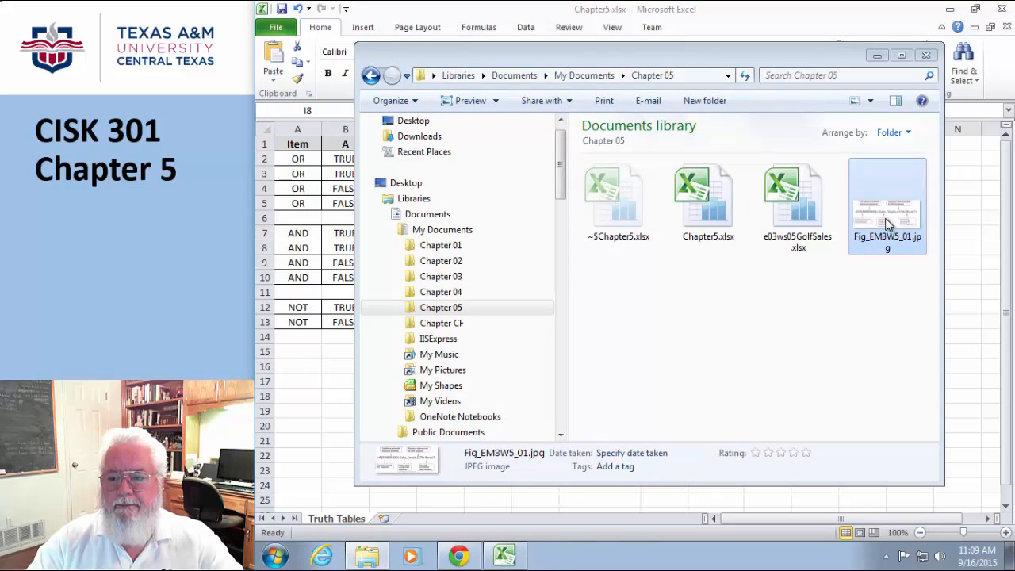
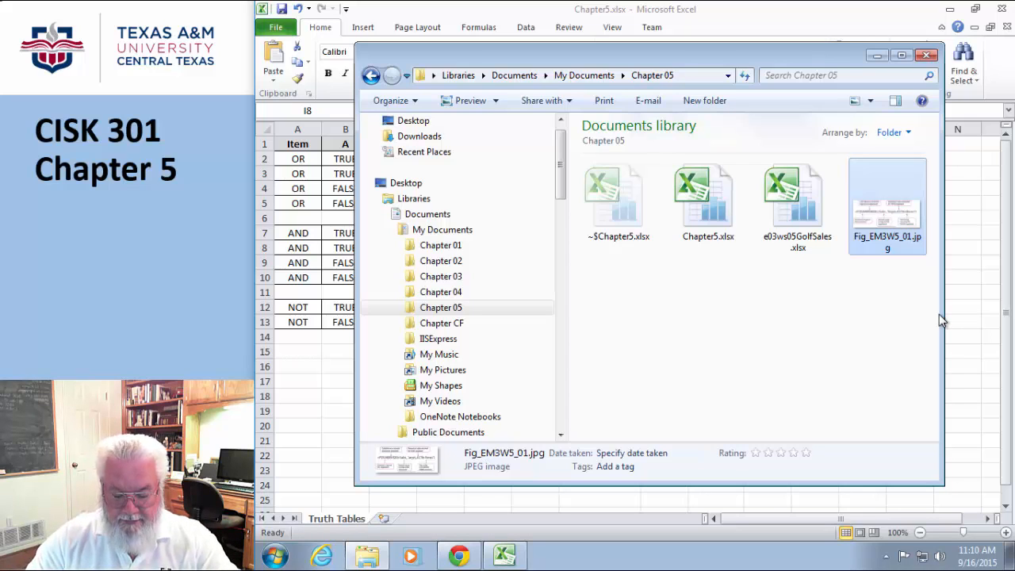
click(928, 56)
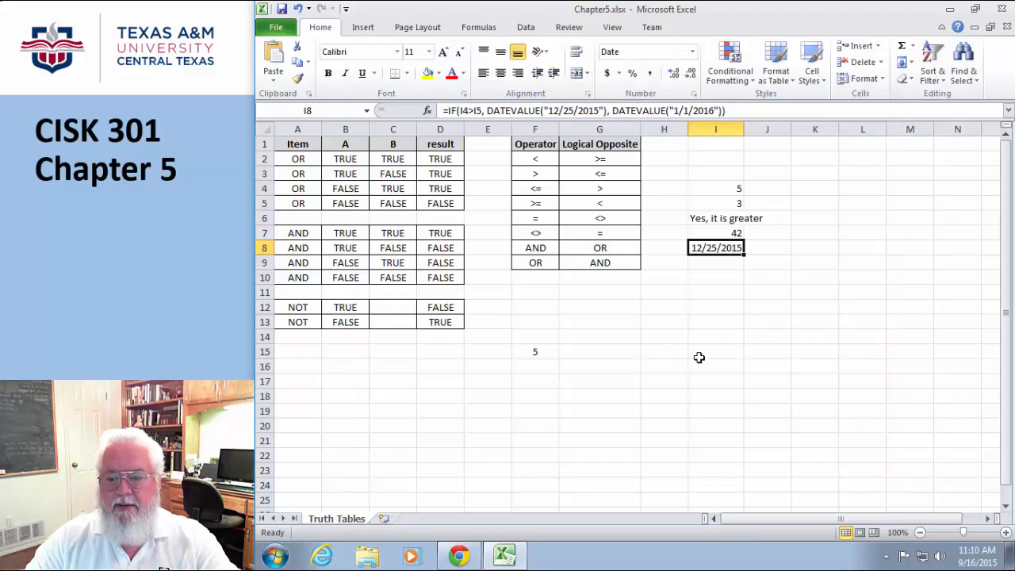
Add a new worksheet and enter the label Low in G6 above the range <60 in G7.
click(384, 520)
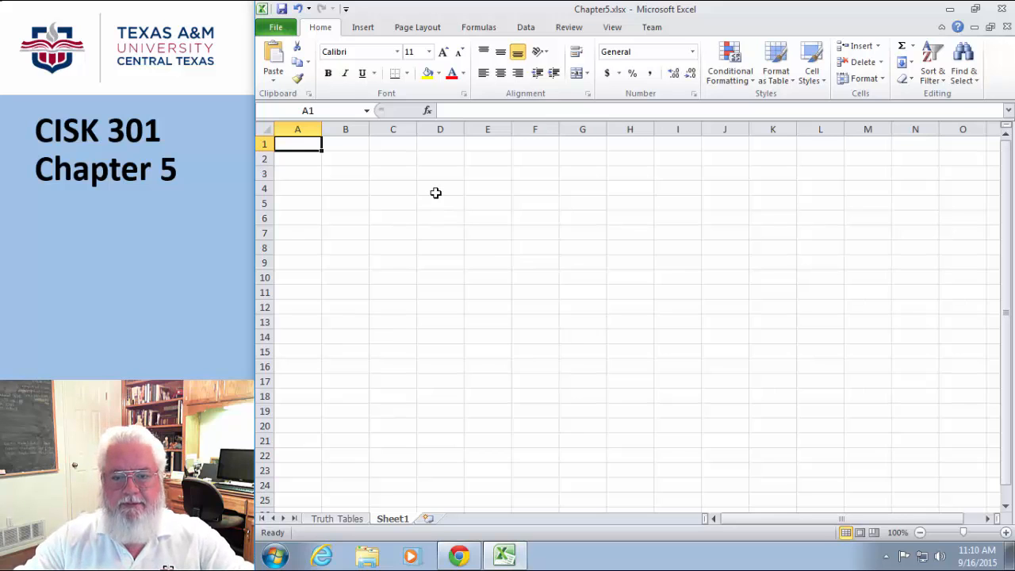
click(589, 238)
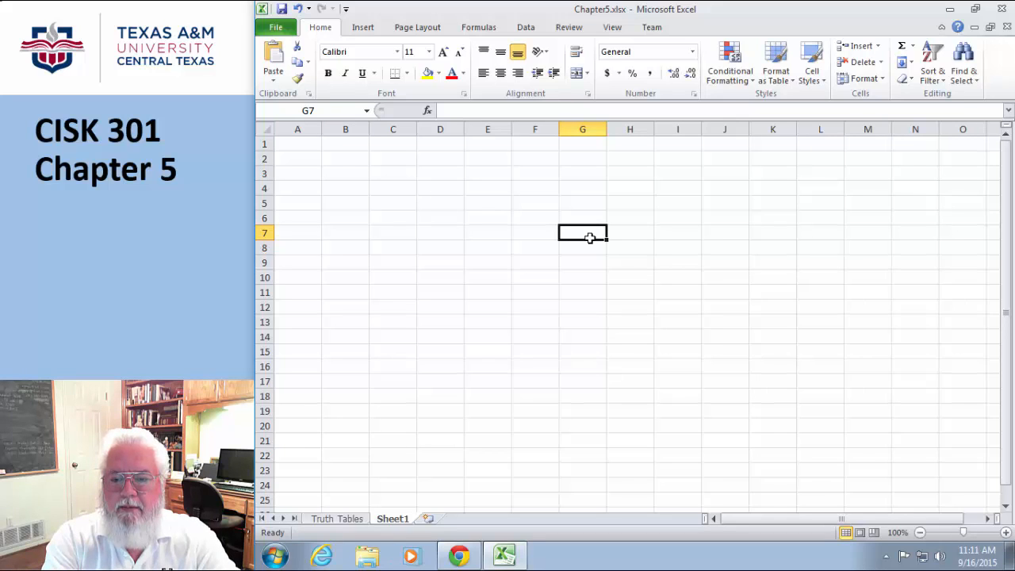
text(<60)
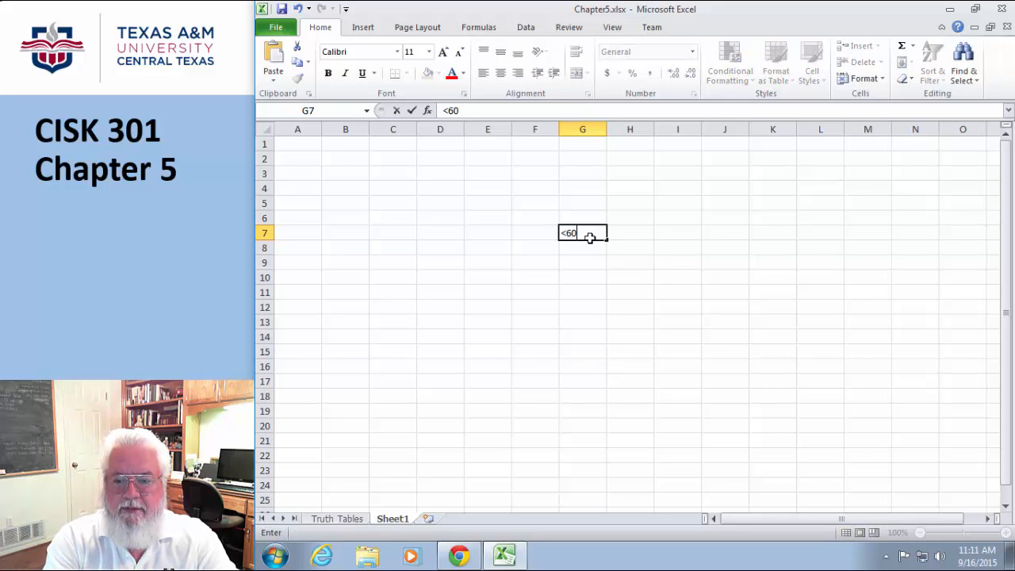
click(587, 214)
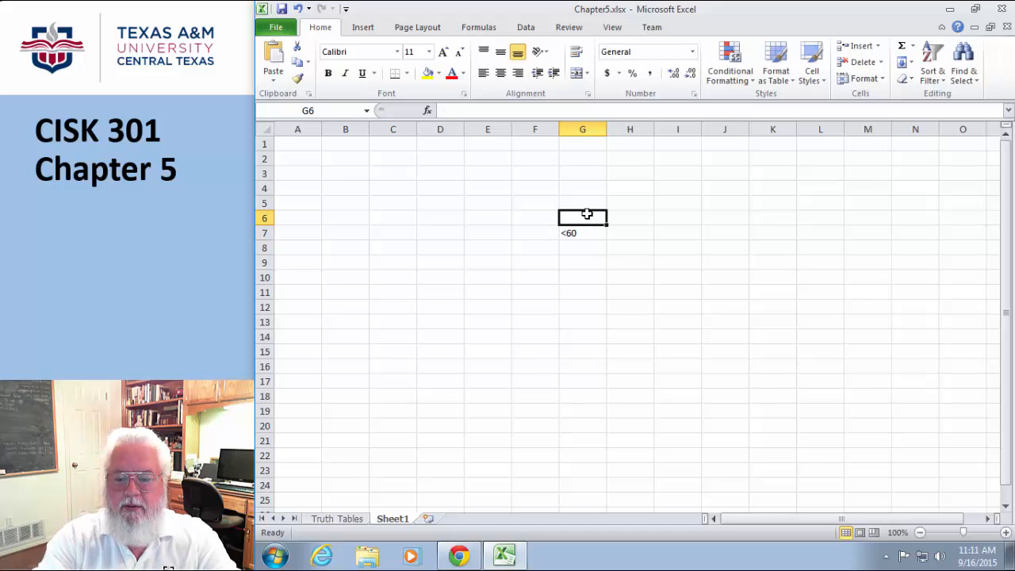
text(Low)
key(Tab)
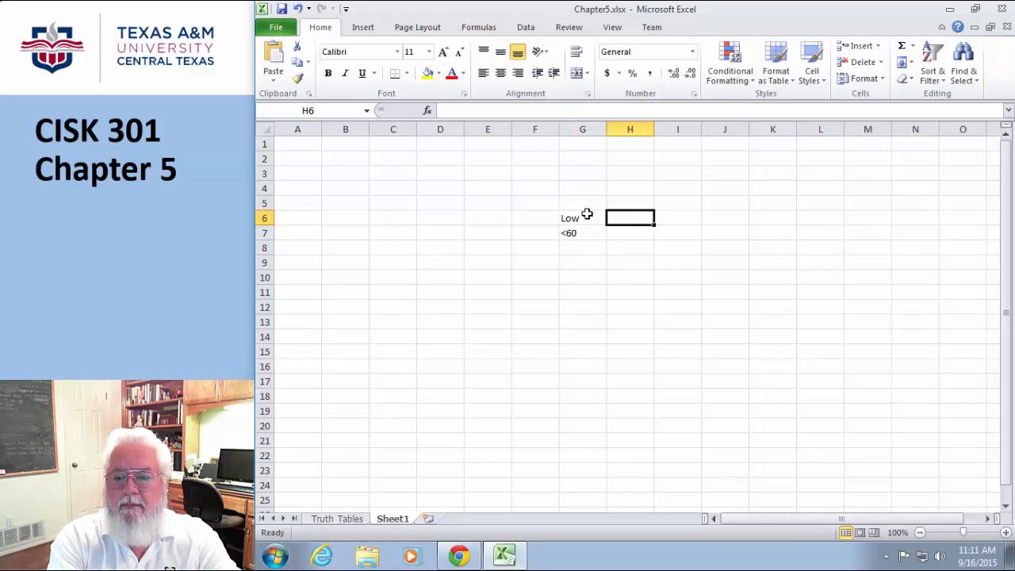
Enter the range 61-120 in H7, beside the <60 cell.
click(632, 233)
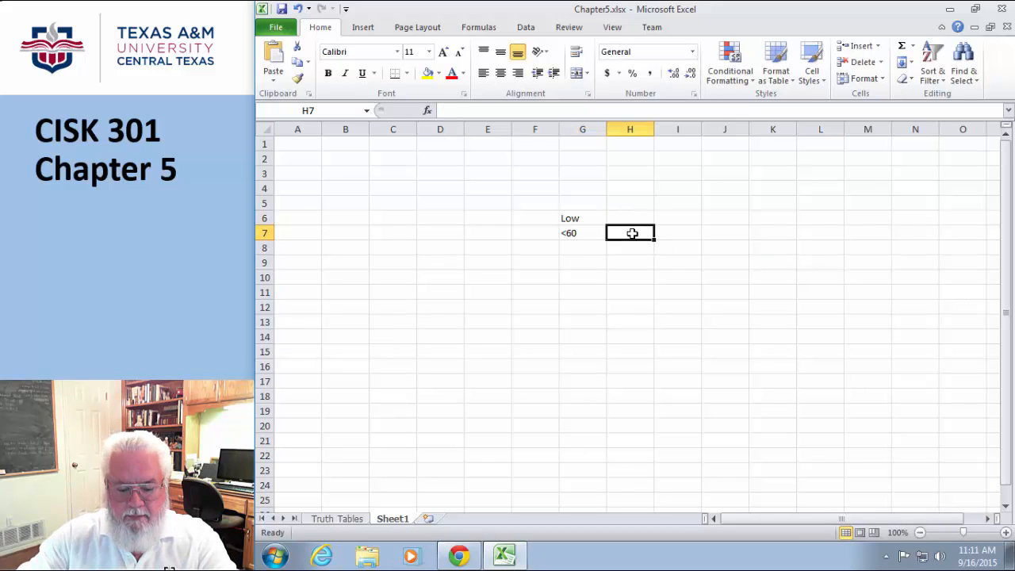
text(61)
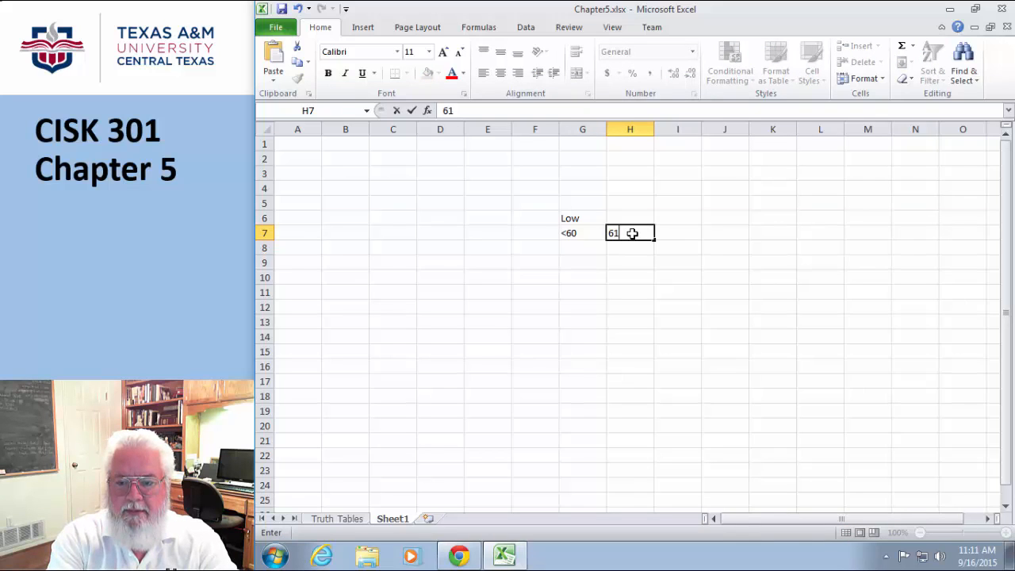
text(-120)
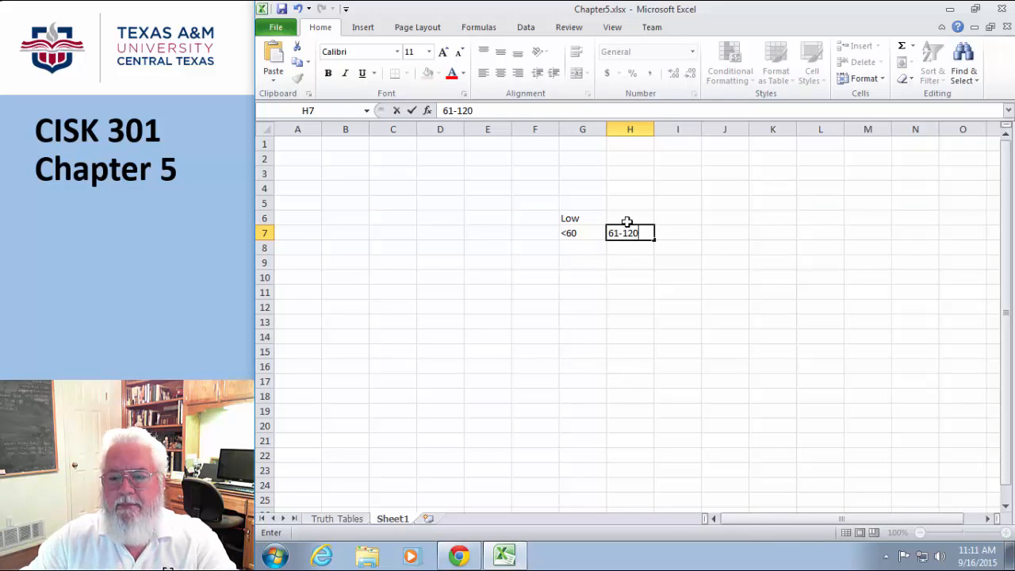
click(629, 216)
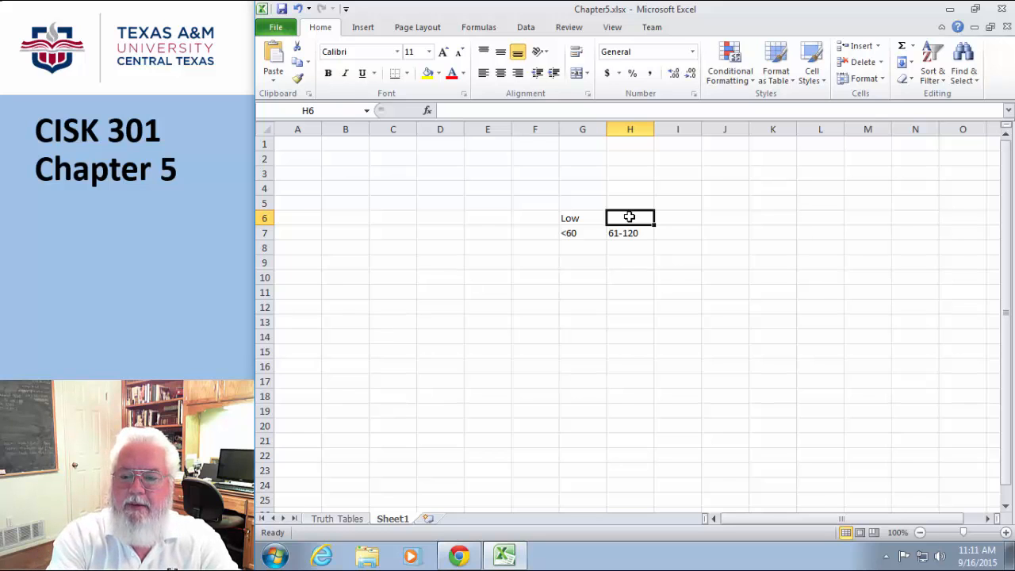
Label the 61-120 range Normal in H6, and enter the range 121-170 in I7 with the label high in I6.
text(Normal)
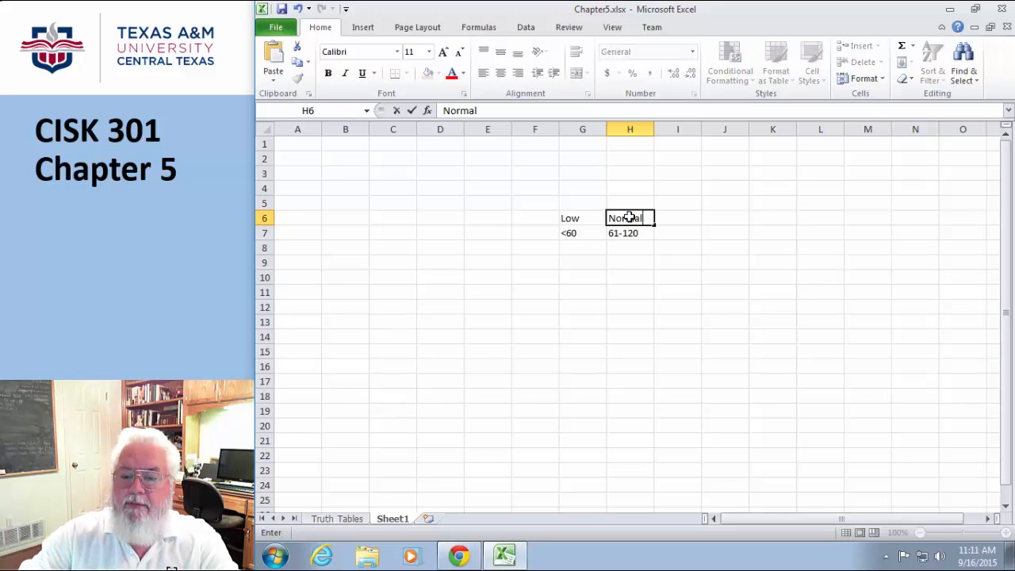
click(671, 231)
text(1)
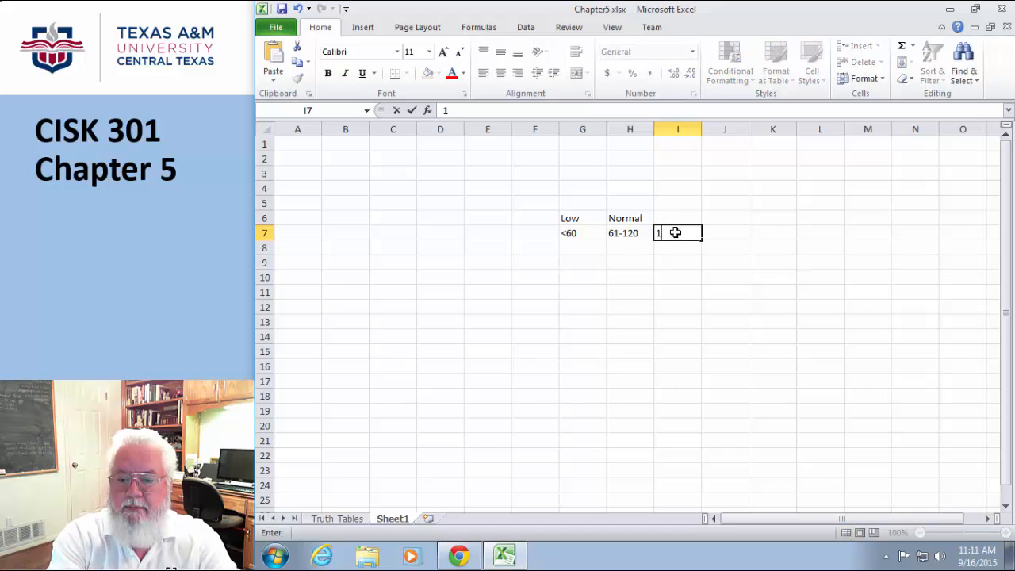
text(21-170)
click(674, 218)
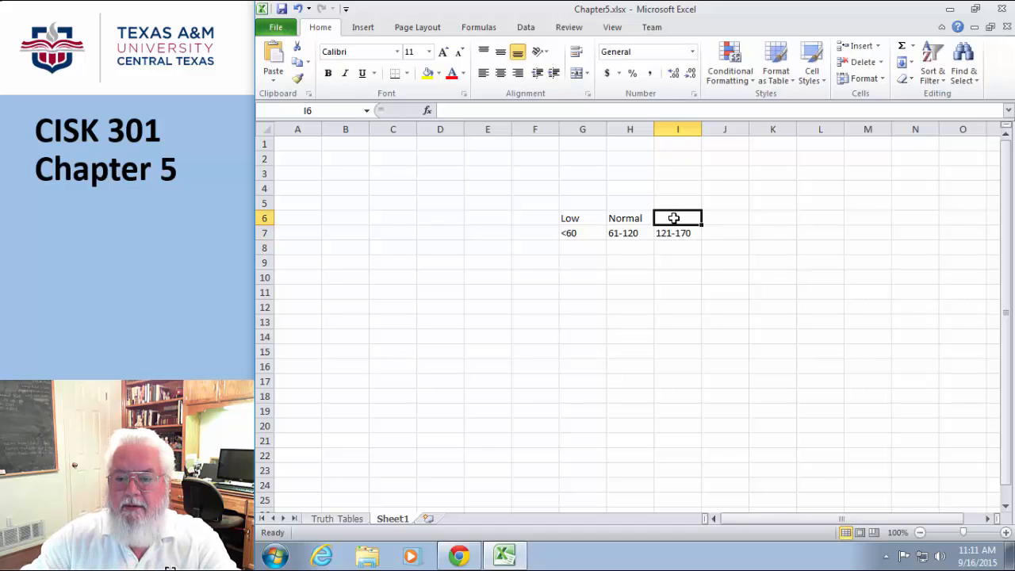
text(high)
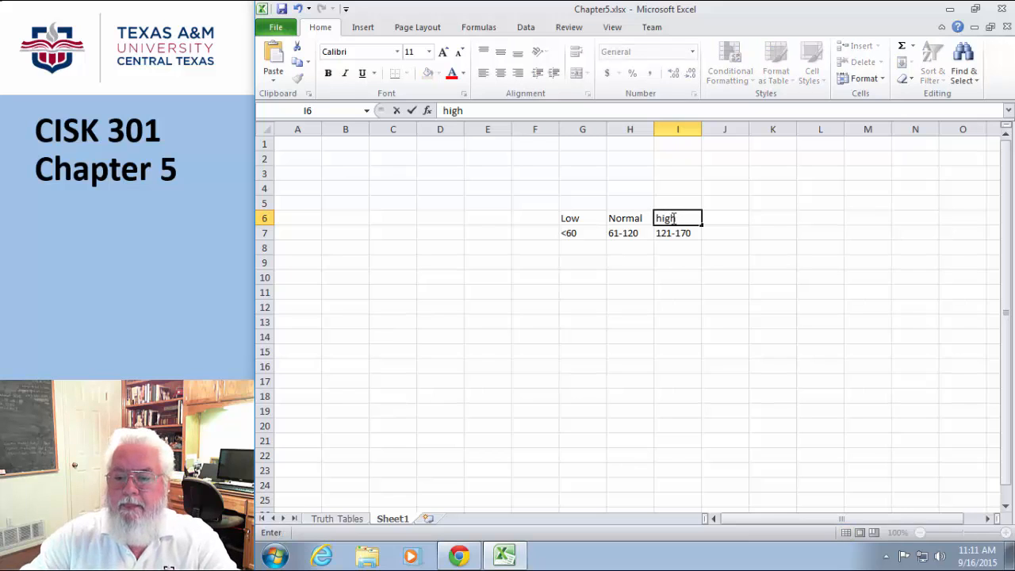
Enter the range > 170 in J7 and the label Very high above it in J6.
click(718, 229)
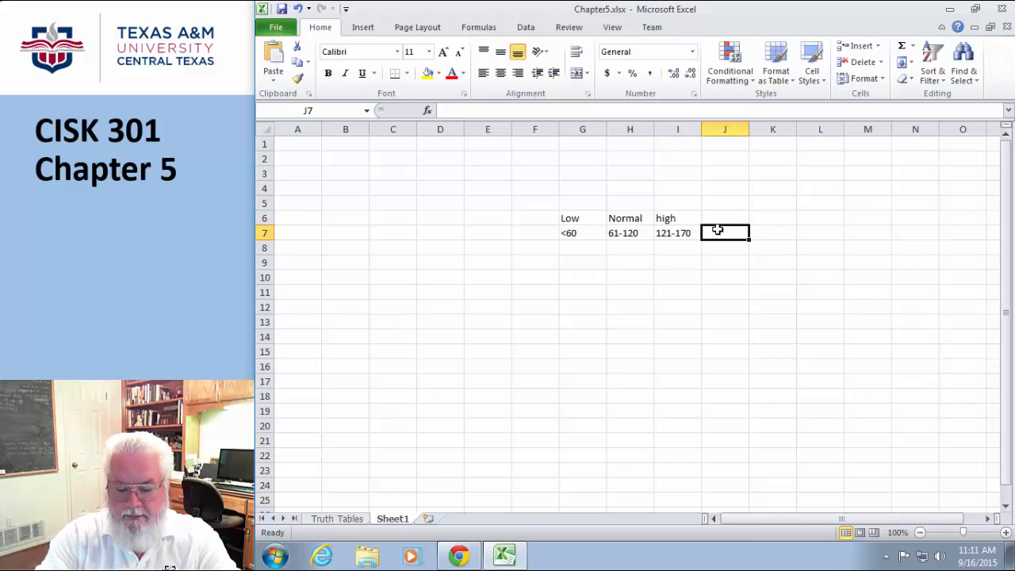
text(> 1)
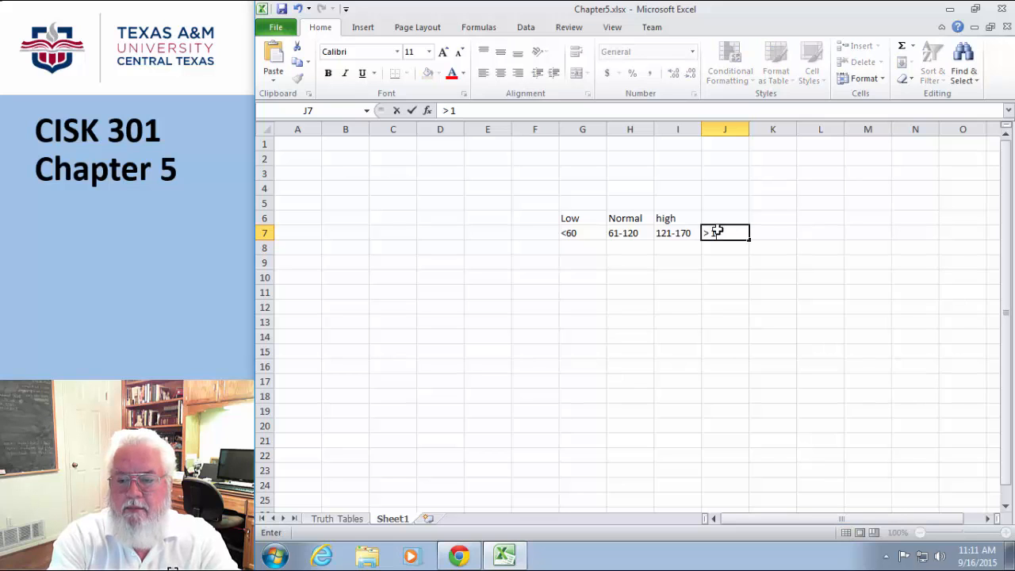
text(70)
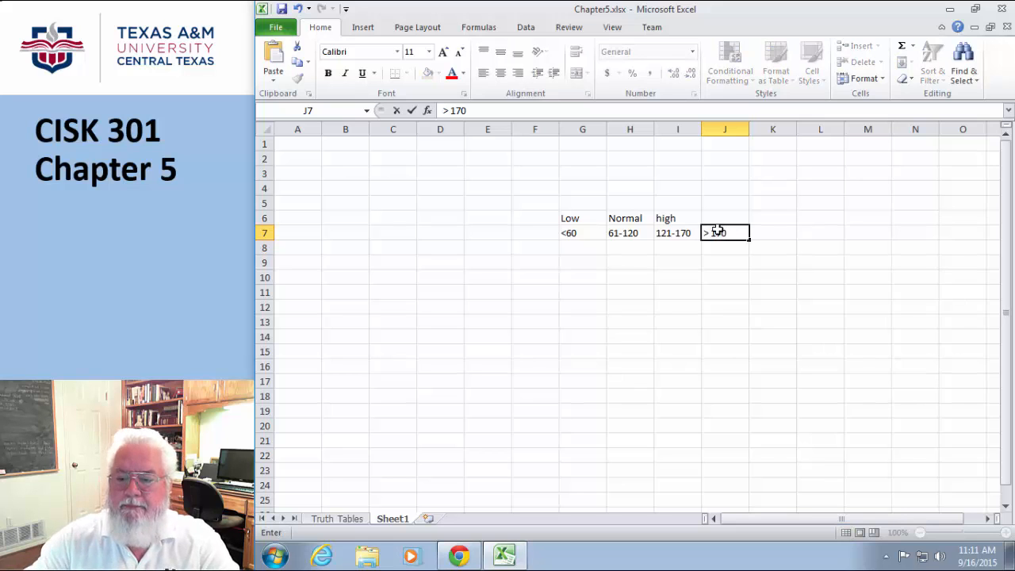
click(729, 262)
click(723, 218)
text(Veyr)
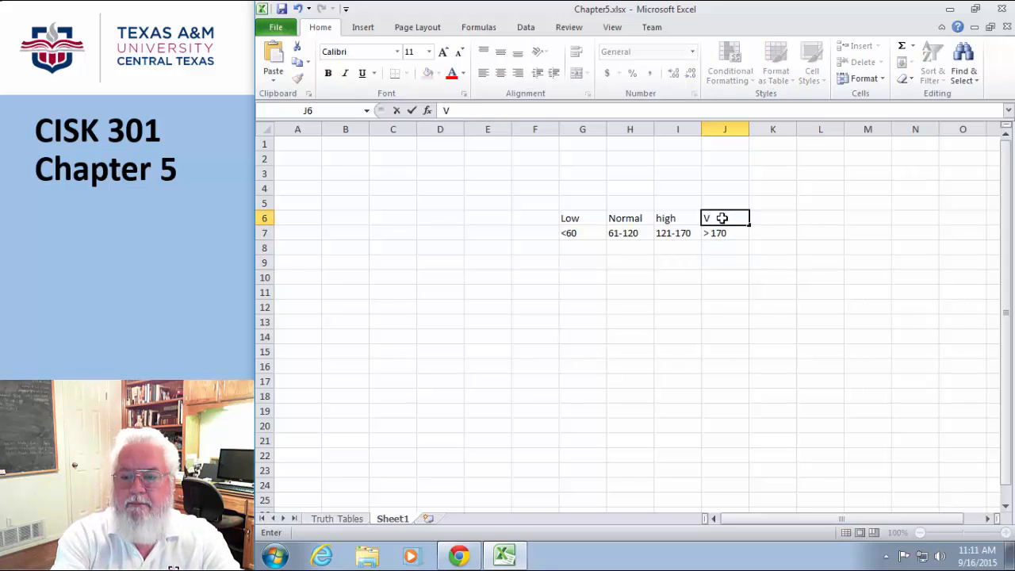
key(BackSpace)
key(BackSpace)
text(ry high)
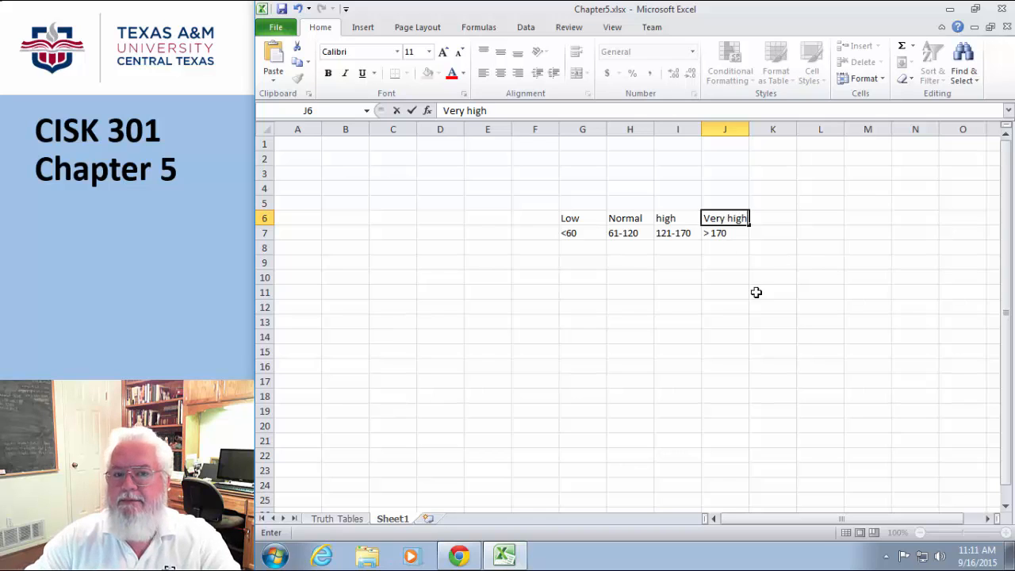
click(773, 333)
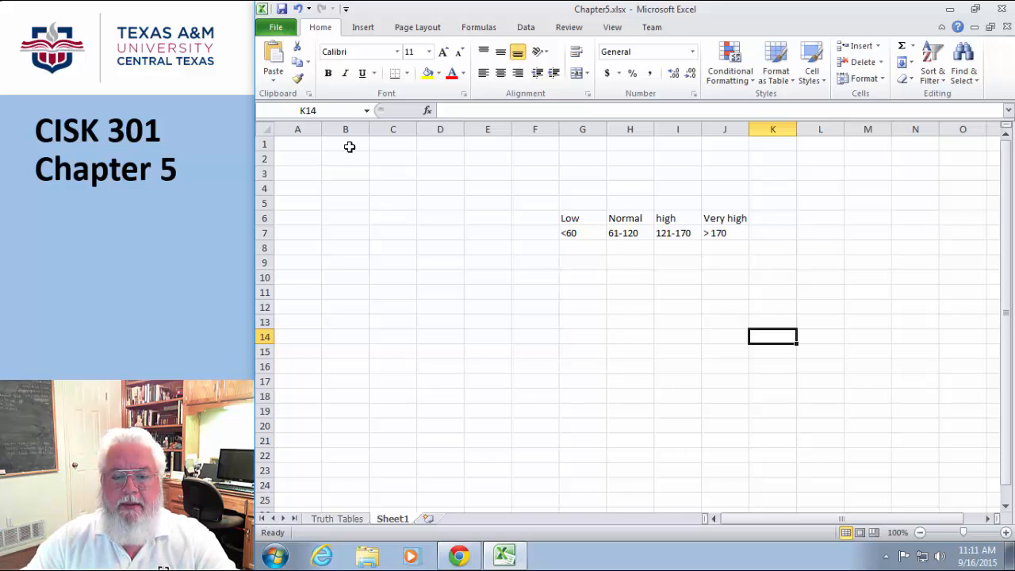
Enter the formula =RANDBETWEEN(50, 200) in A1 to generate a random whole number.
click(295, 144)
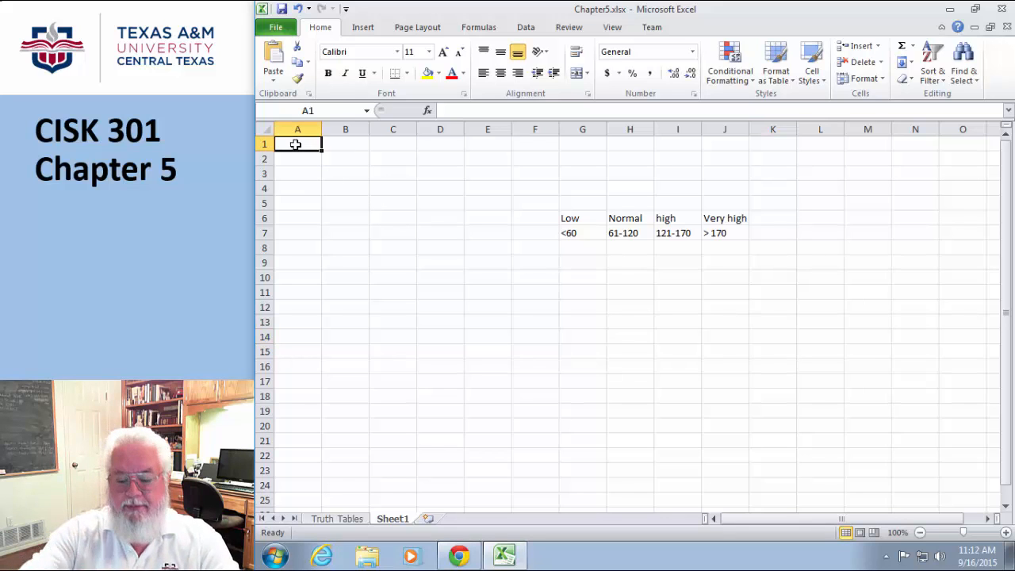
text(=)
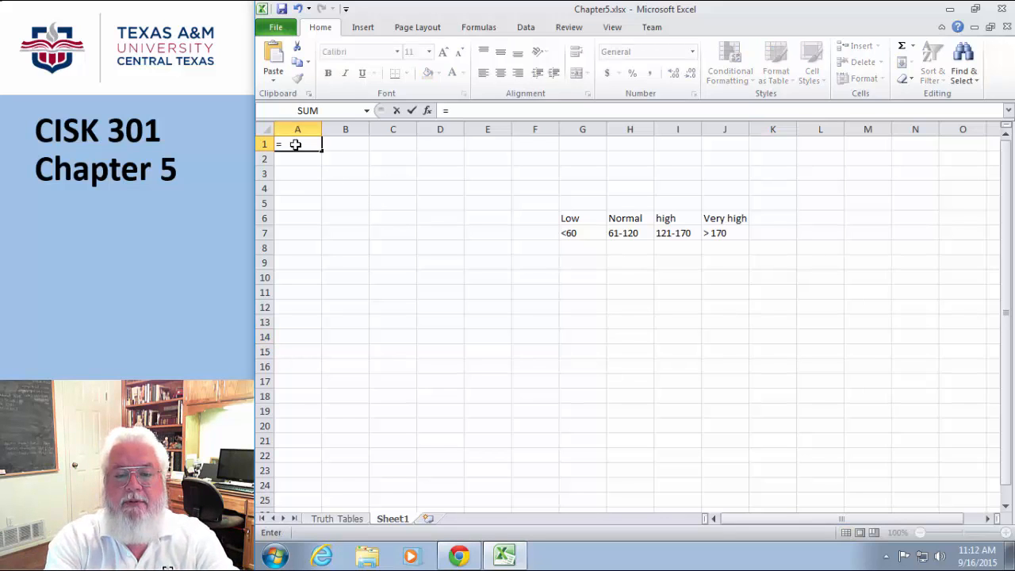
text(RA)
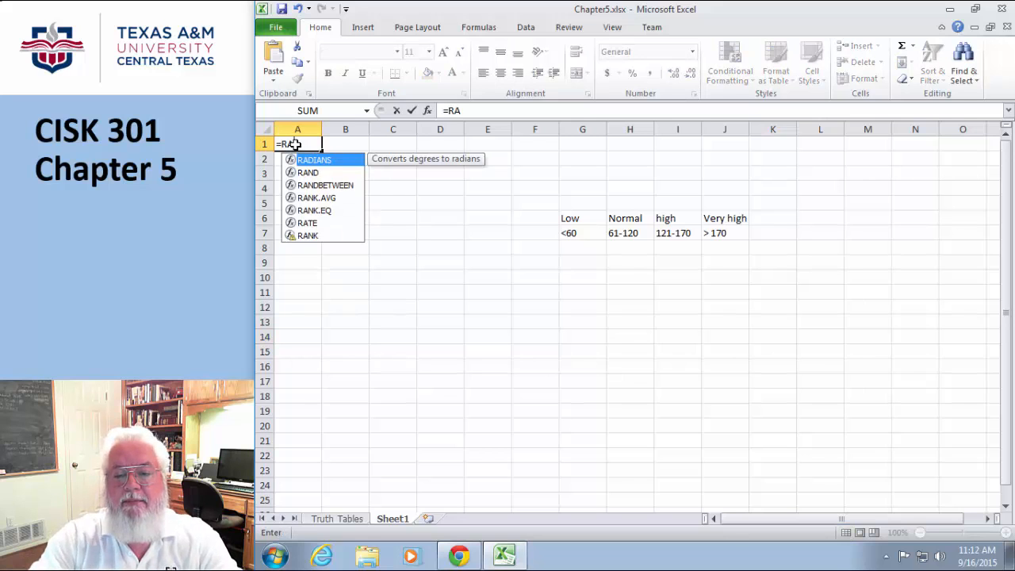
key(Down)
key(Down)
key(Tab)
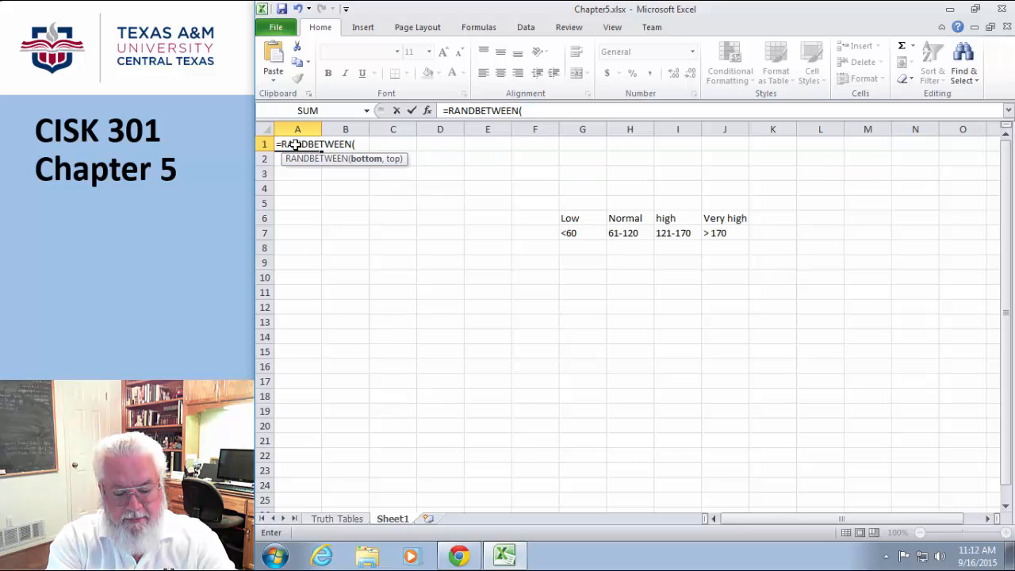
text(50, 200))
key(Return)
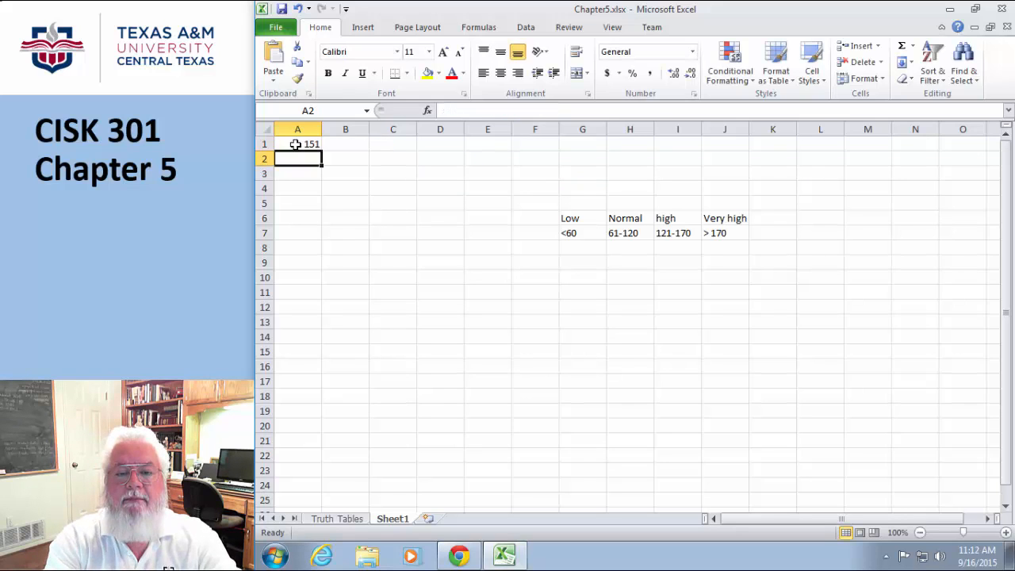
Fill the RANDBETWEEN formula from A1 down through A16.
click(309, 141)
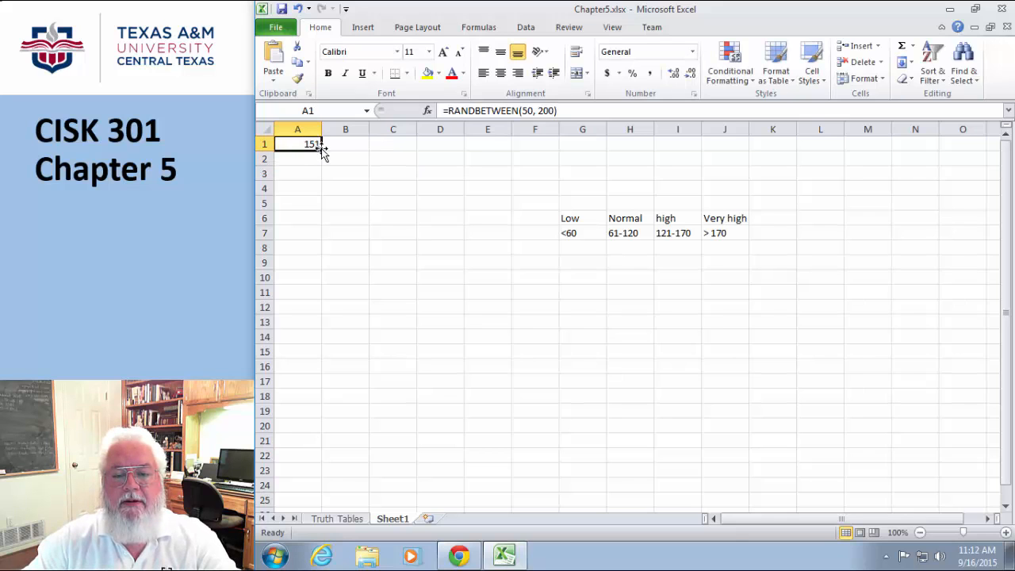
drag(321, 147, 329, 367)
click(414, 399)
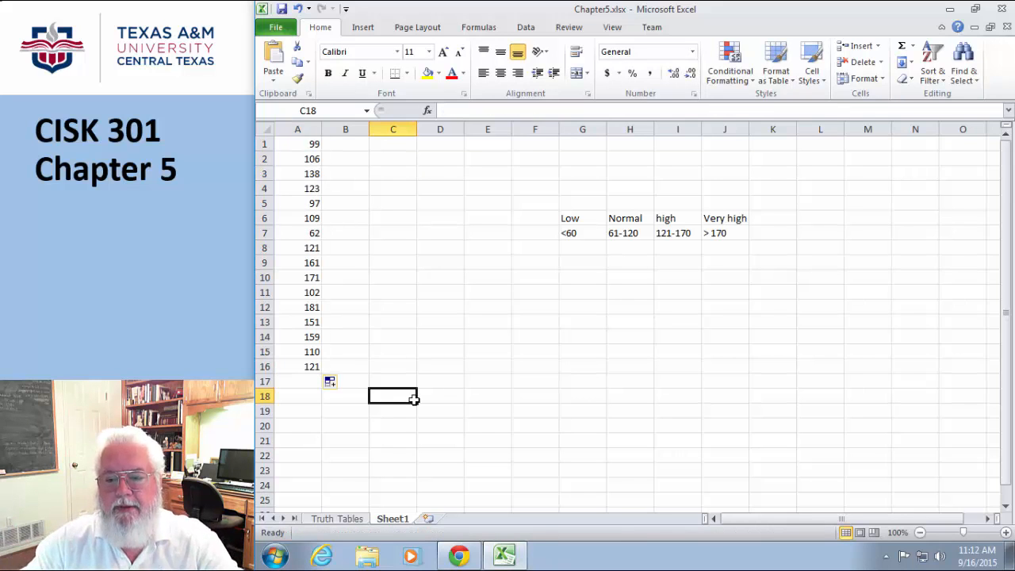
click(346, 146)
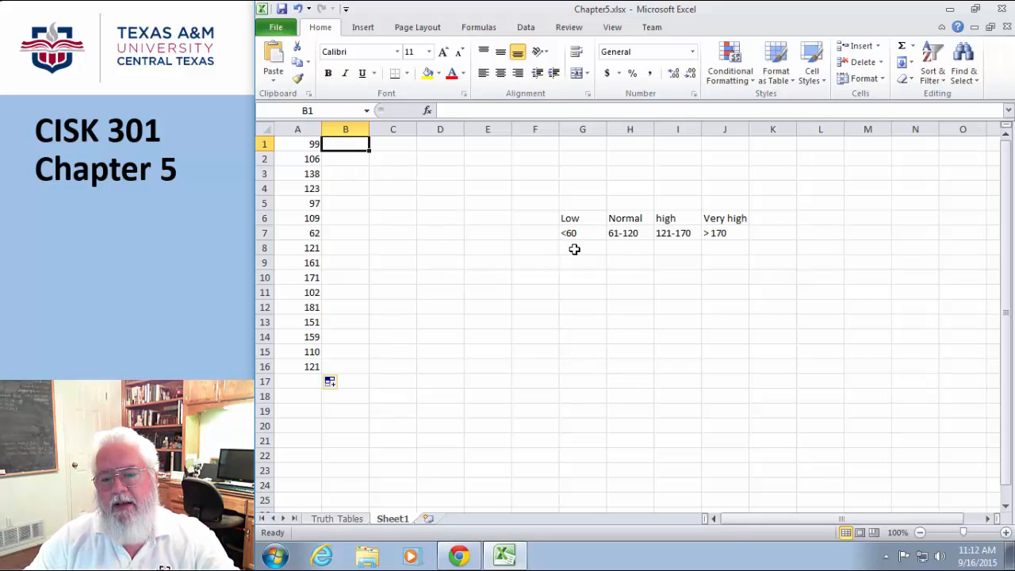
Write the first condition as plain text in G11: if < 60.
click(570, 295)
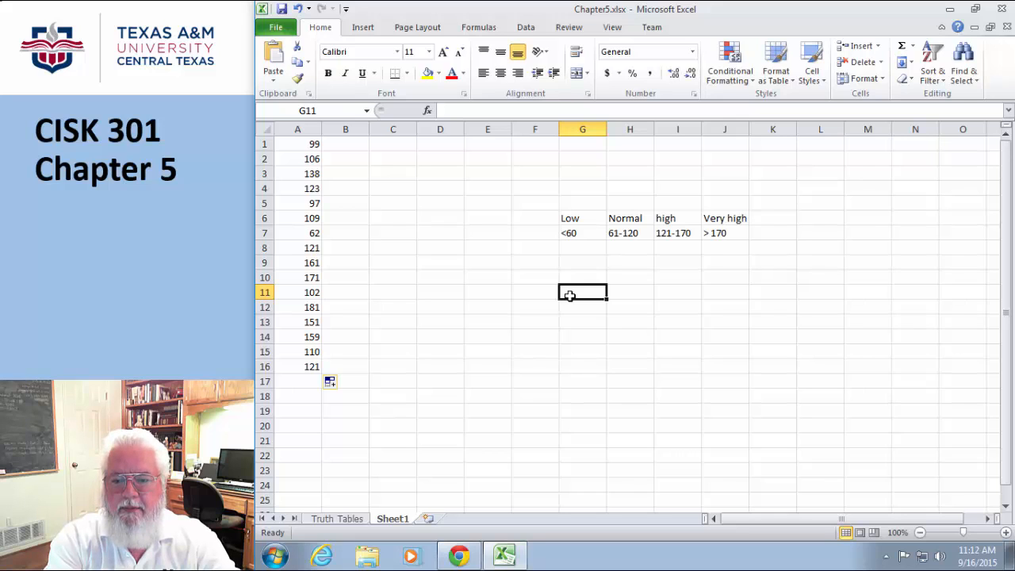
text(if <)
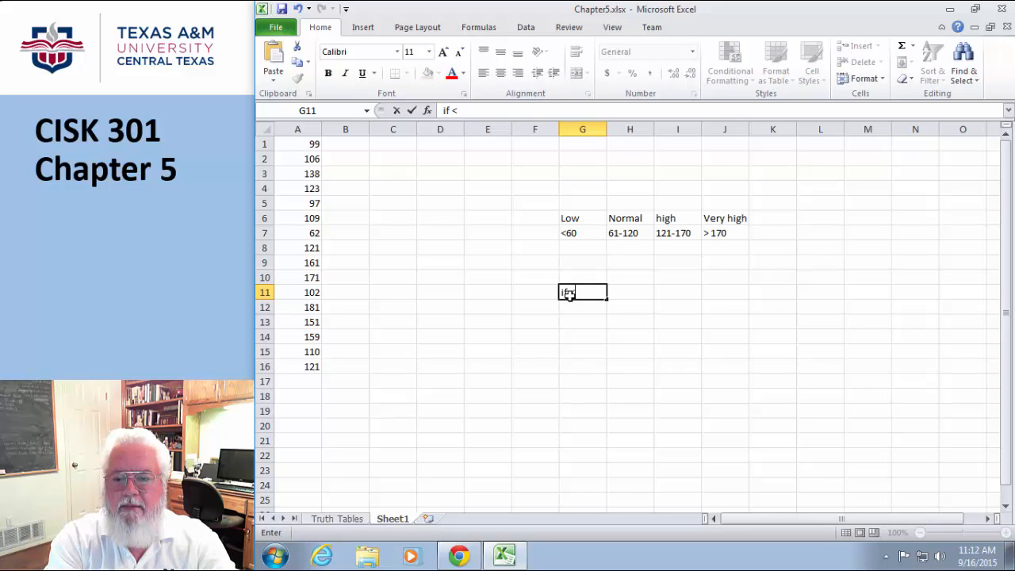
text( 60)
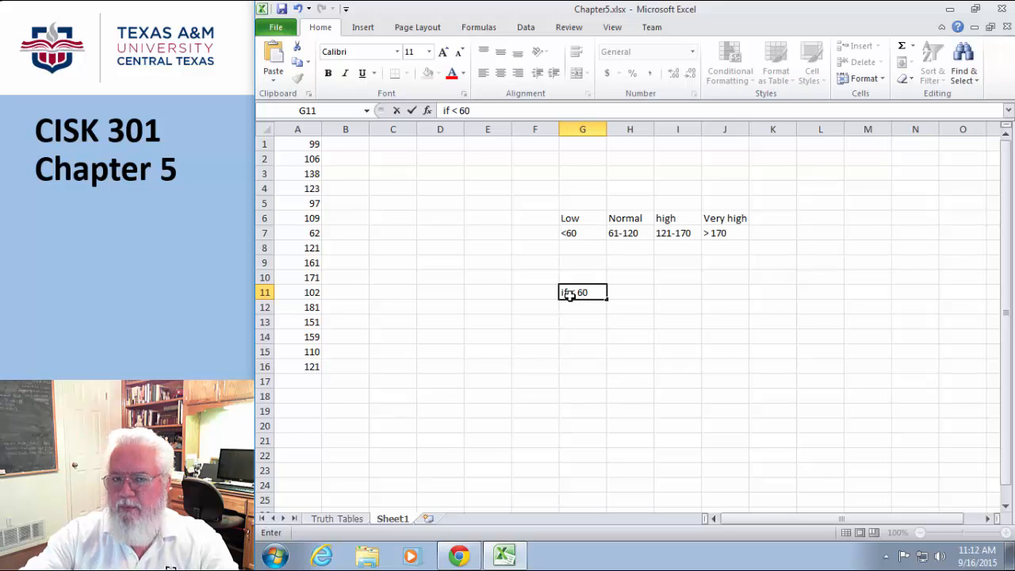
Write the second condition as plain text in G12: if >=60 and < 120.
click(576, 308)
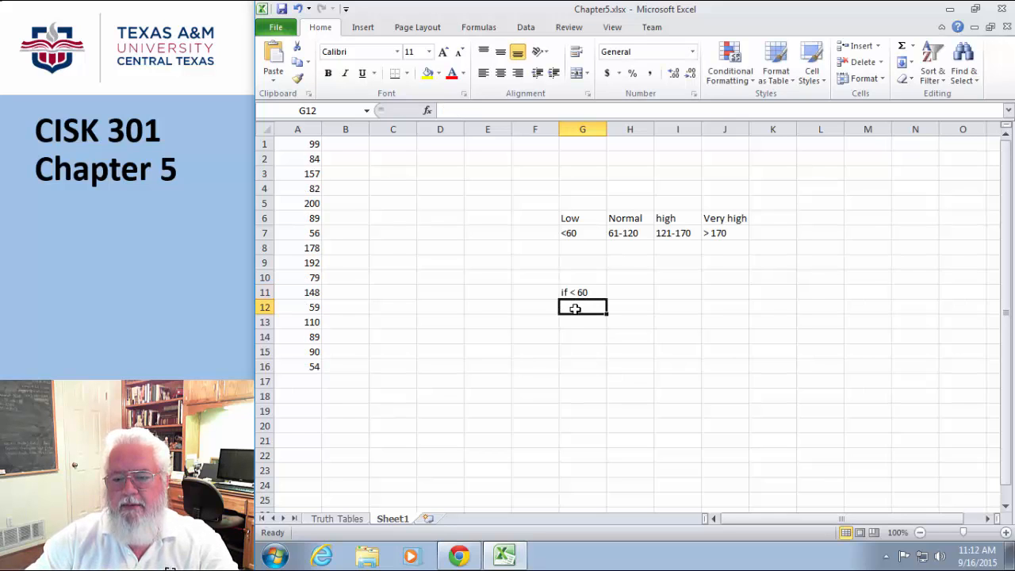
text(if ()
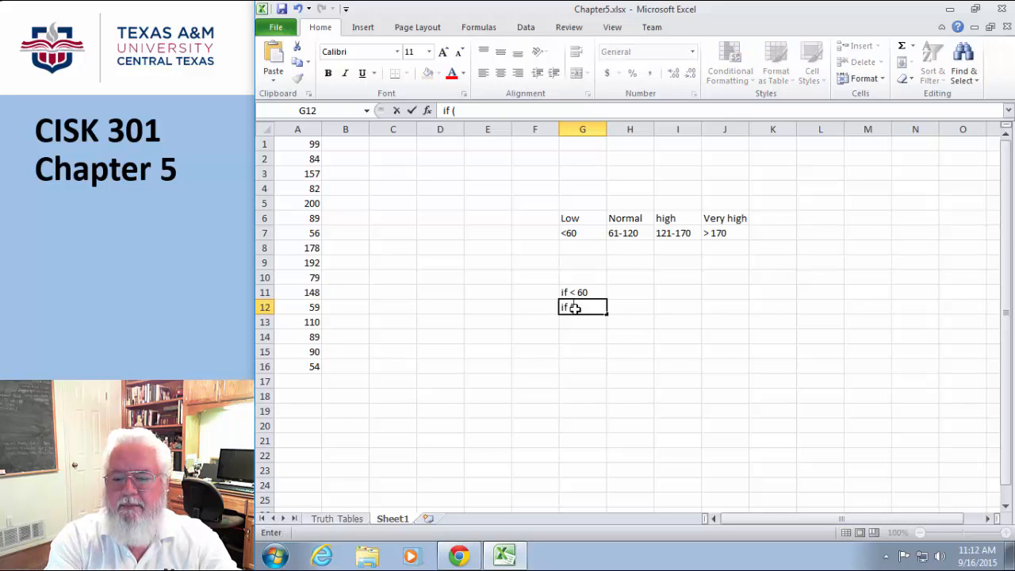
text(b)
key(BackSpace)
key(BackSpace)
key(BackSpace)
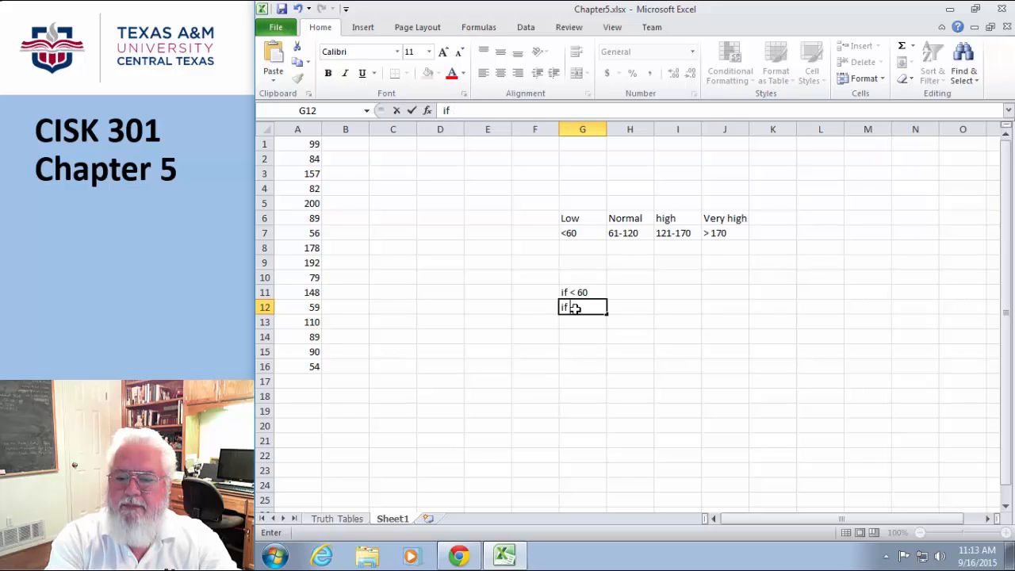
text(>=60 and)
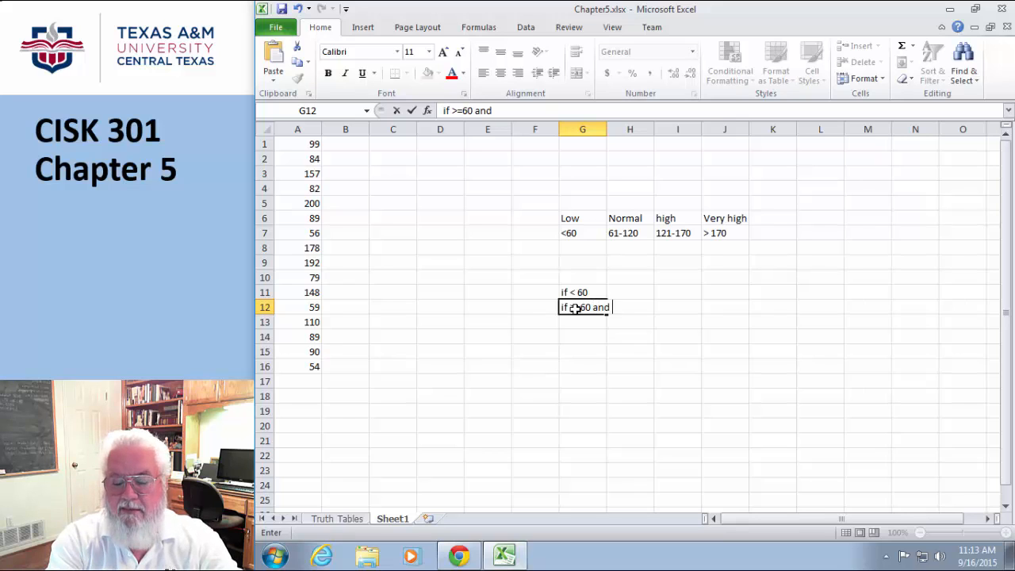
text( < 120)
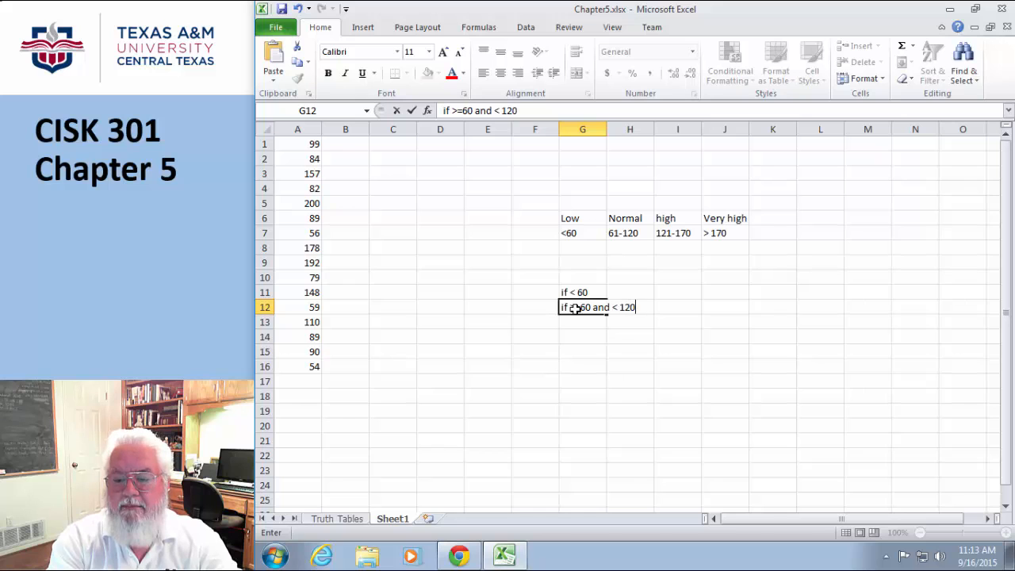
key(Return)
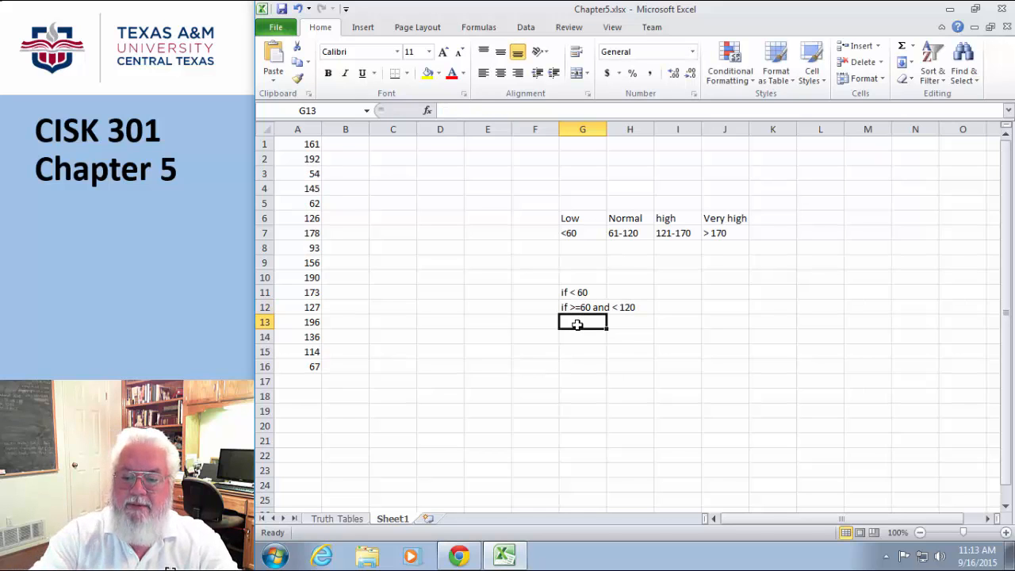
Write the third condition as plain text in G13: if >=120 and < 170.
text(if >)
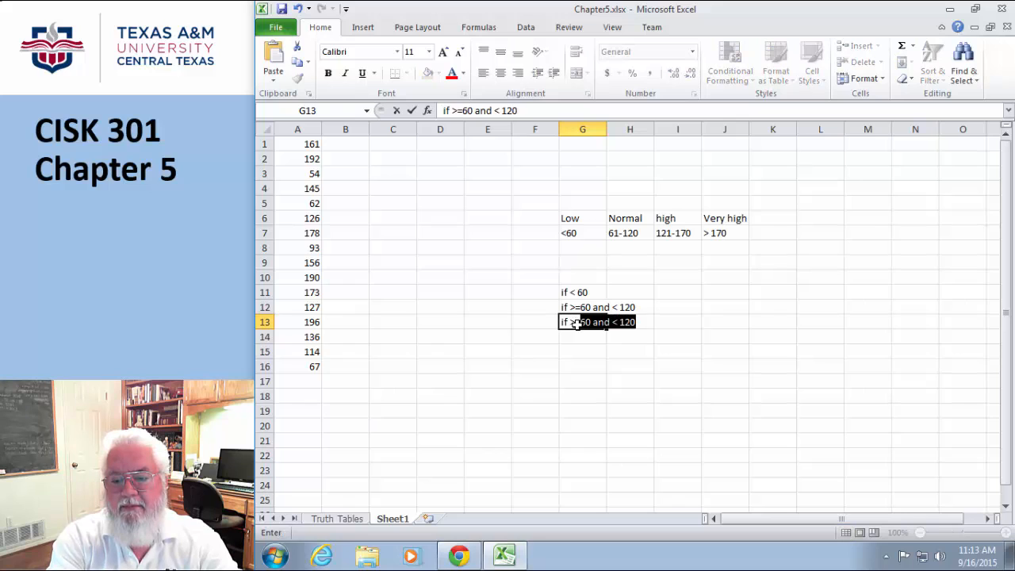
key(Delete)
text(=120 and )
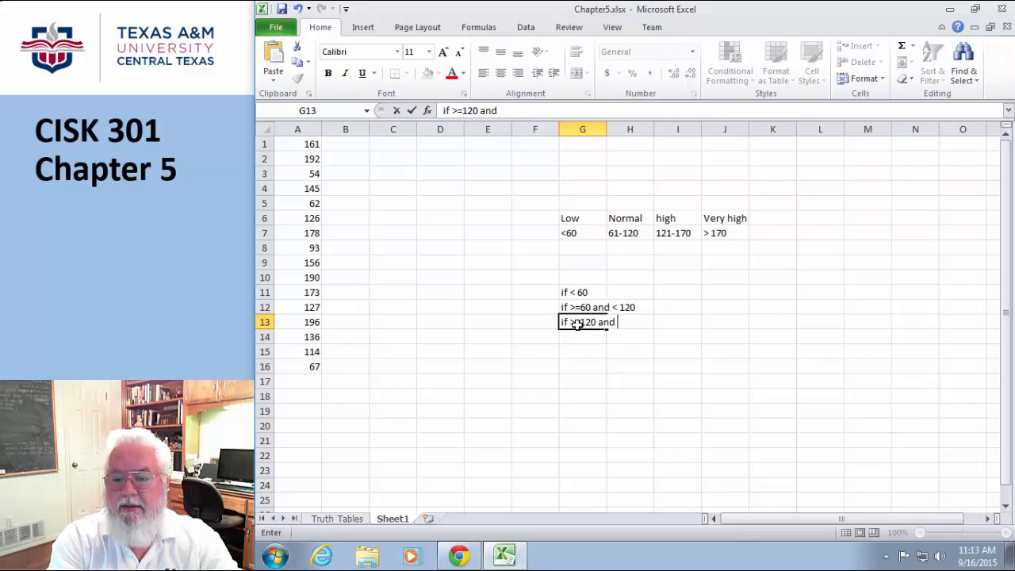
text(< 170)
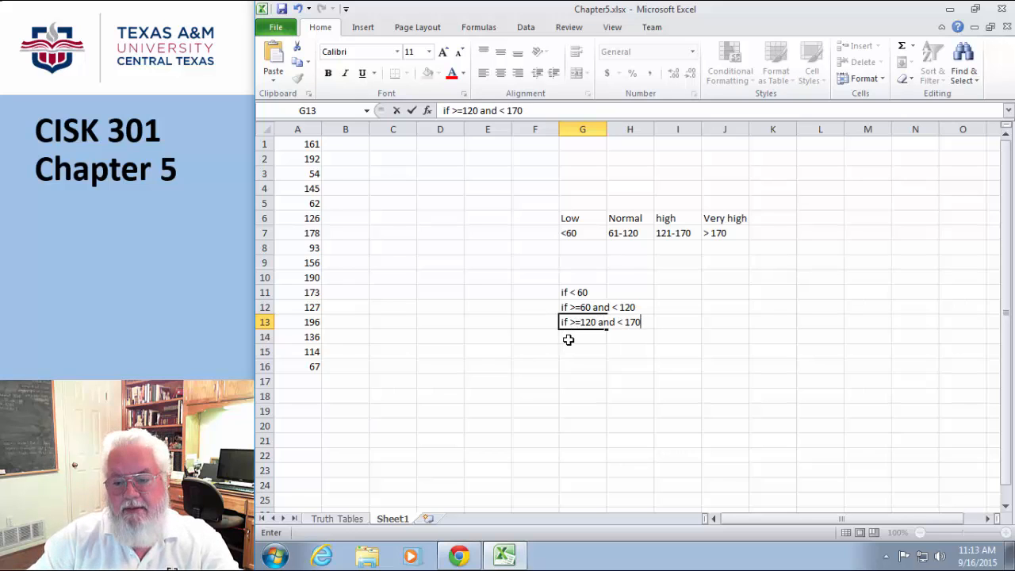
key(Return)
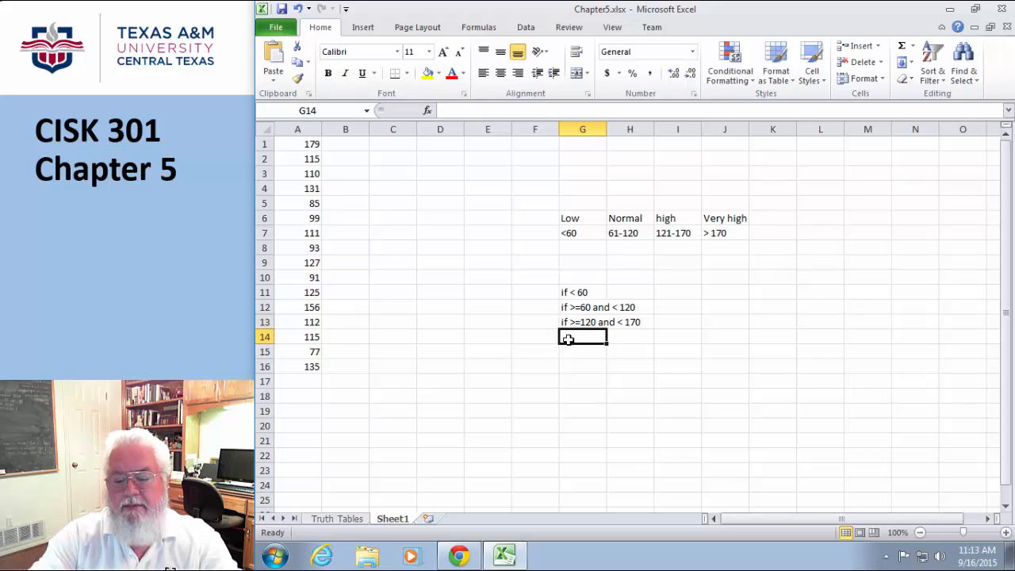
Write the last condition as plain text in G14: if >=170.
text(if >)
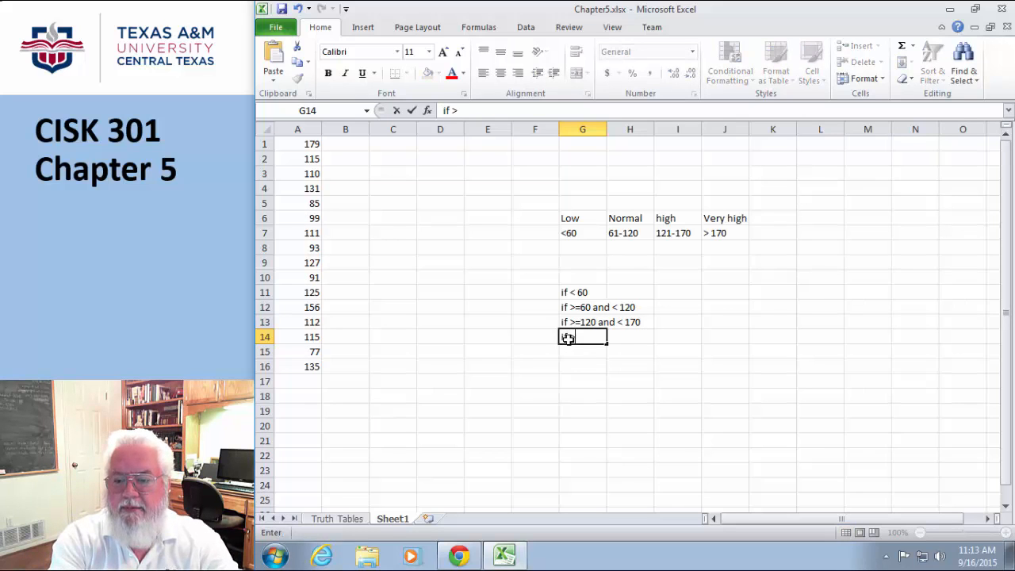
text(=)
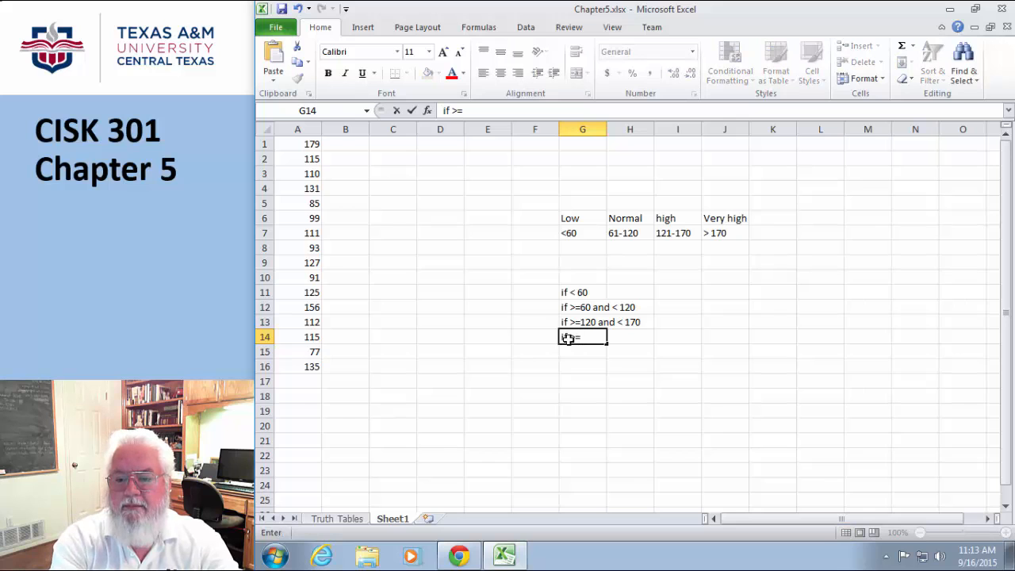
text(170)
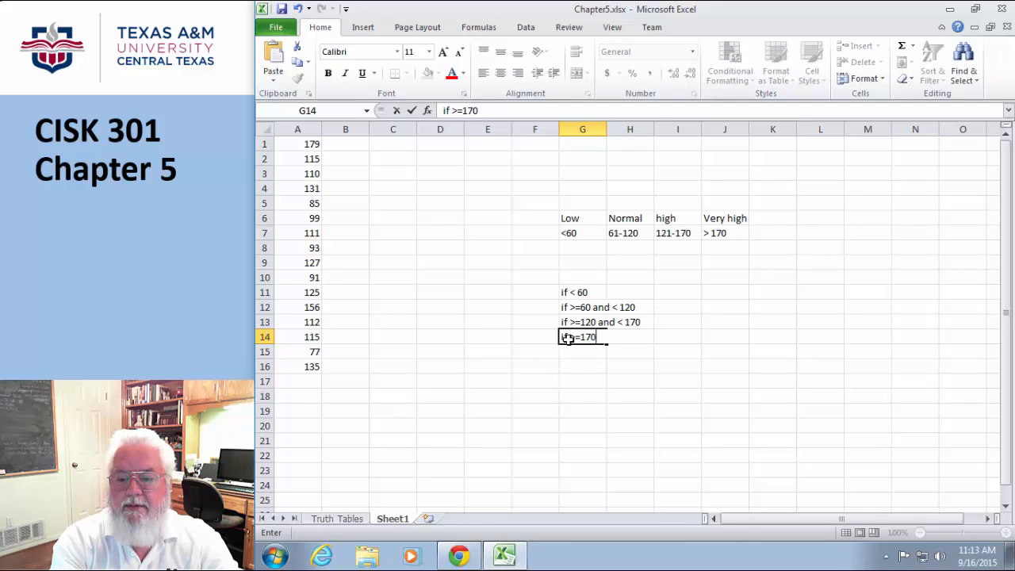
click(585, 382)
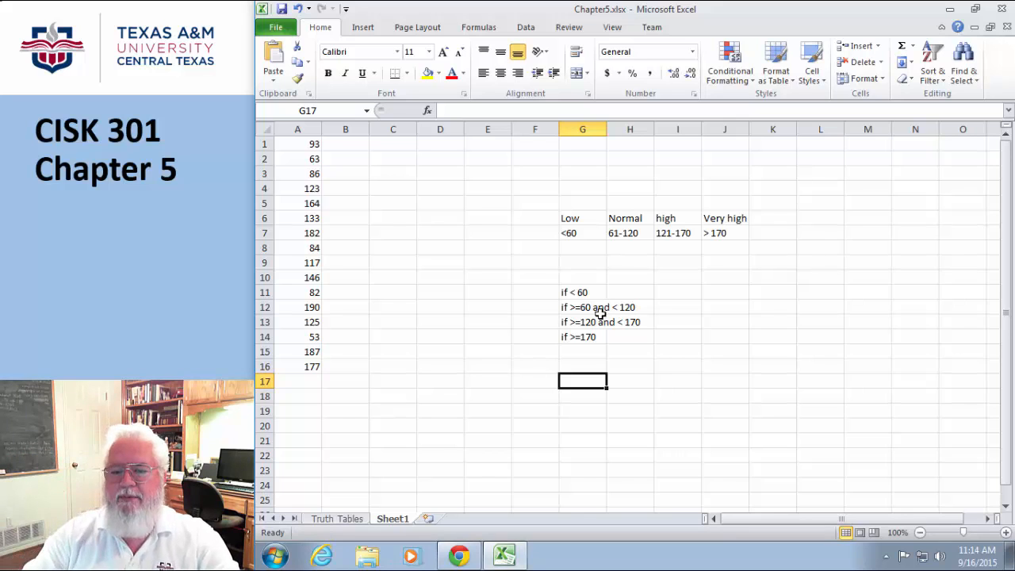
click(591, 308)
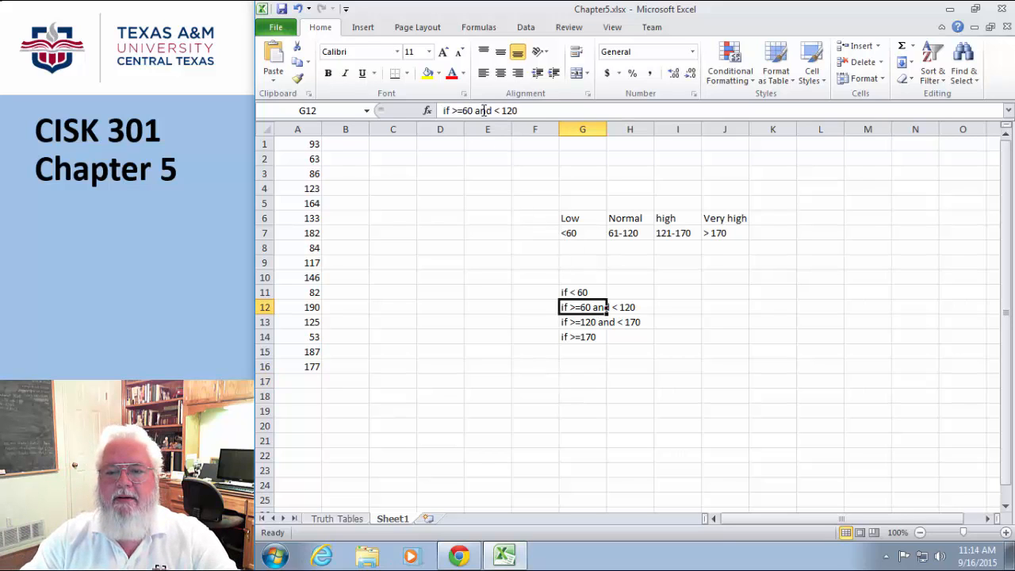
drag(492, 110, 452, 111)
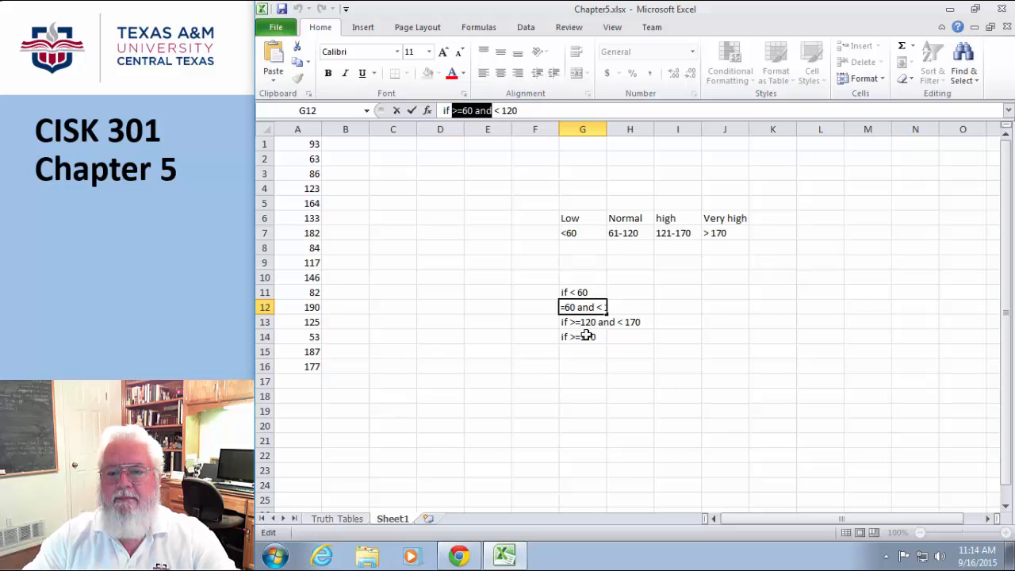
click(613, 407)
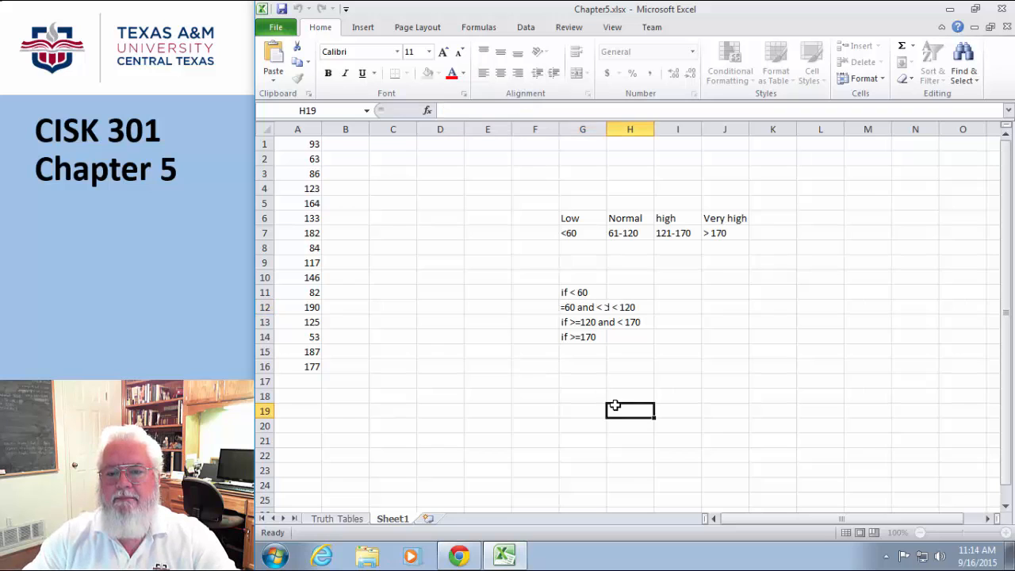
Remove the lower-bound parts from the conditions in G12 and G13, leaving if < 120 and if < 170.
click(597, 307)
drag(496, 110, 452, 110)
key(Delete)
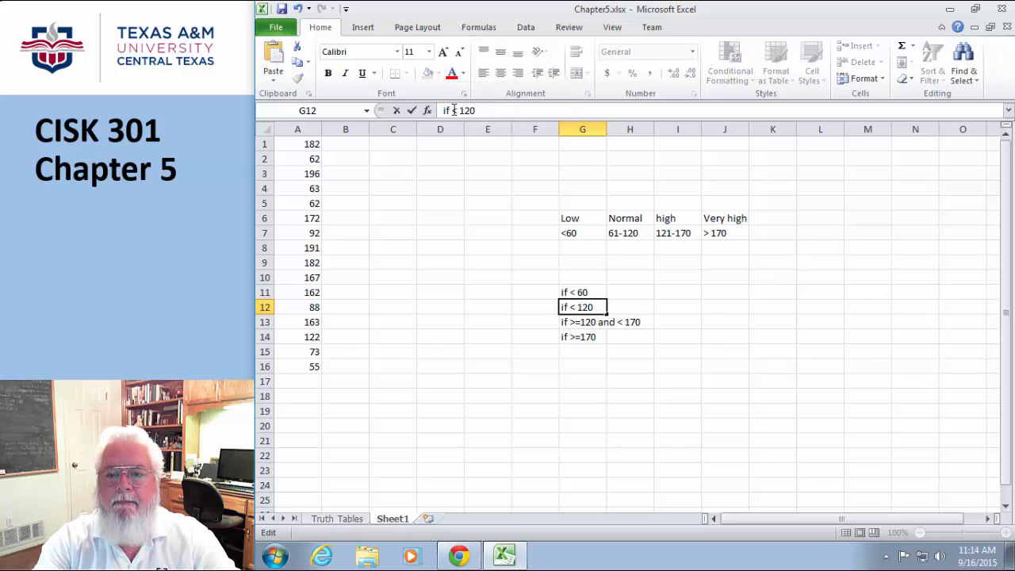
key(Return)
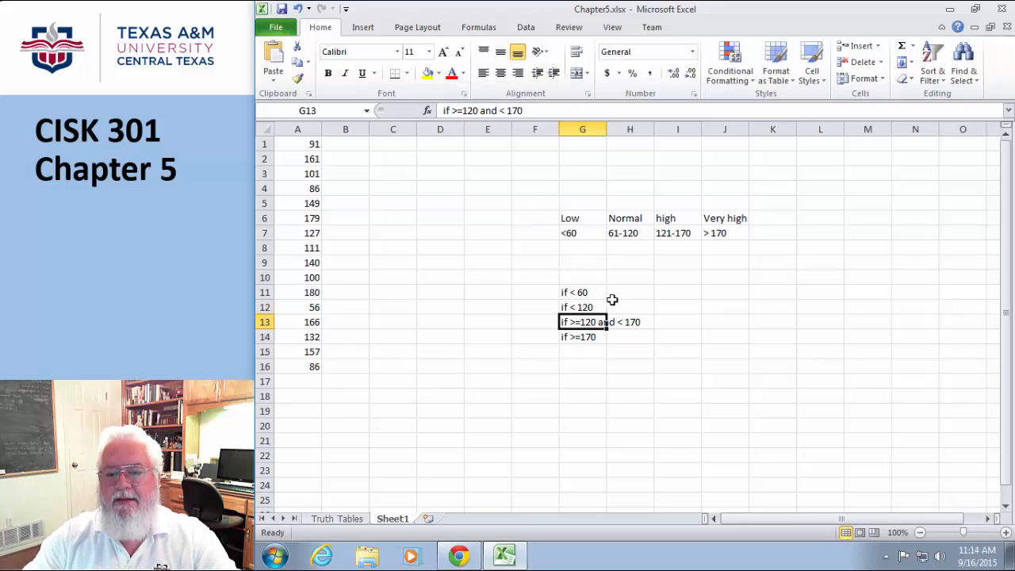
drag(500, 111, 451, 110)
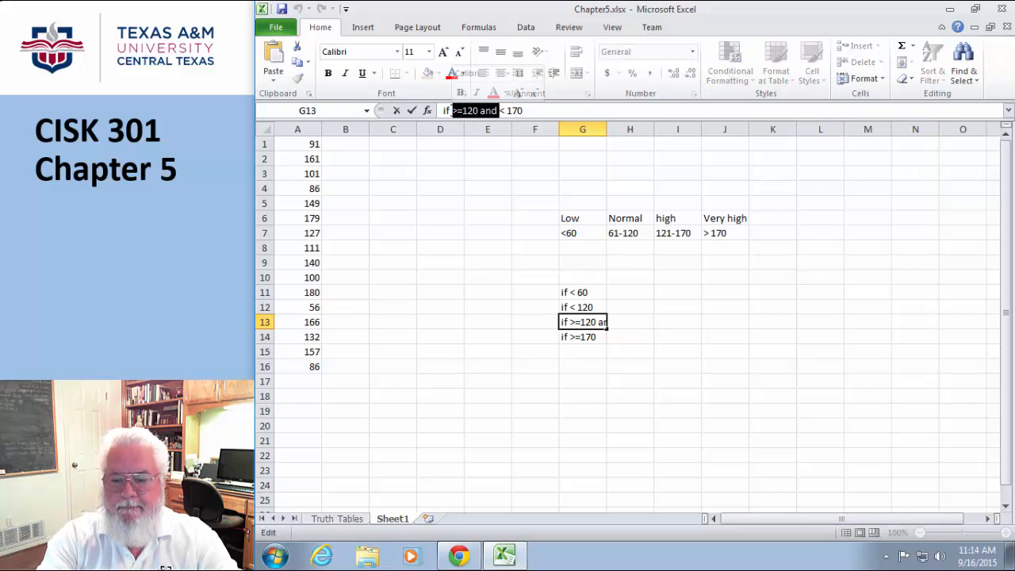
key(Delete)
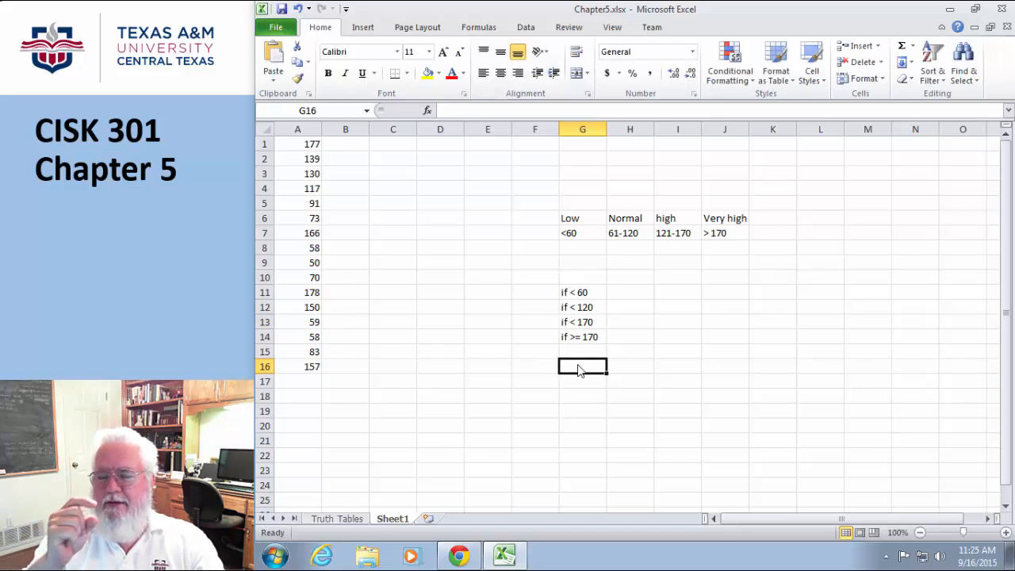
click(577, 292)
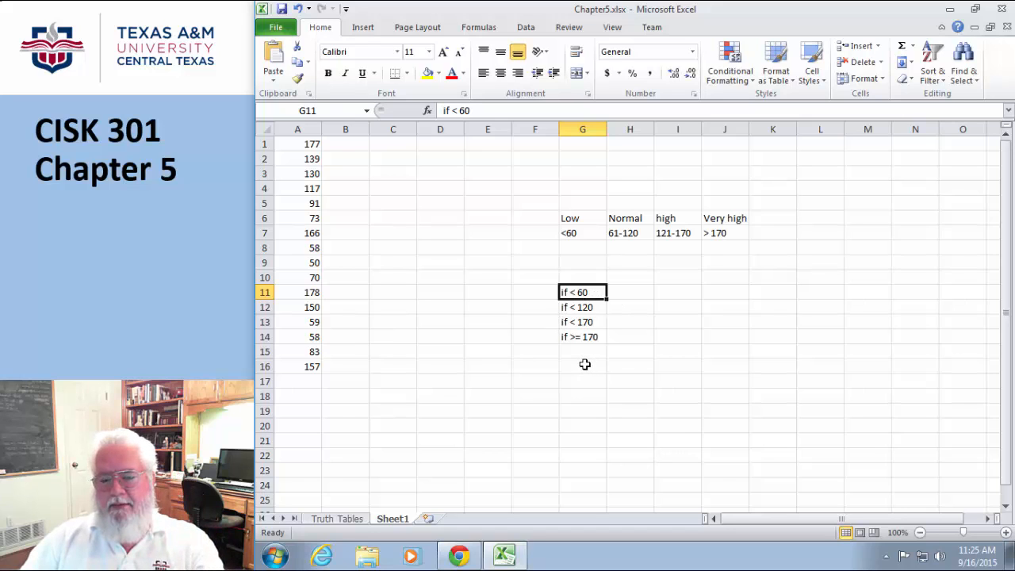
click(578, 309)
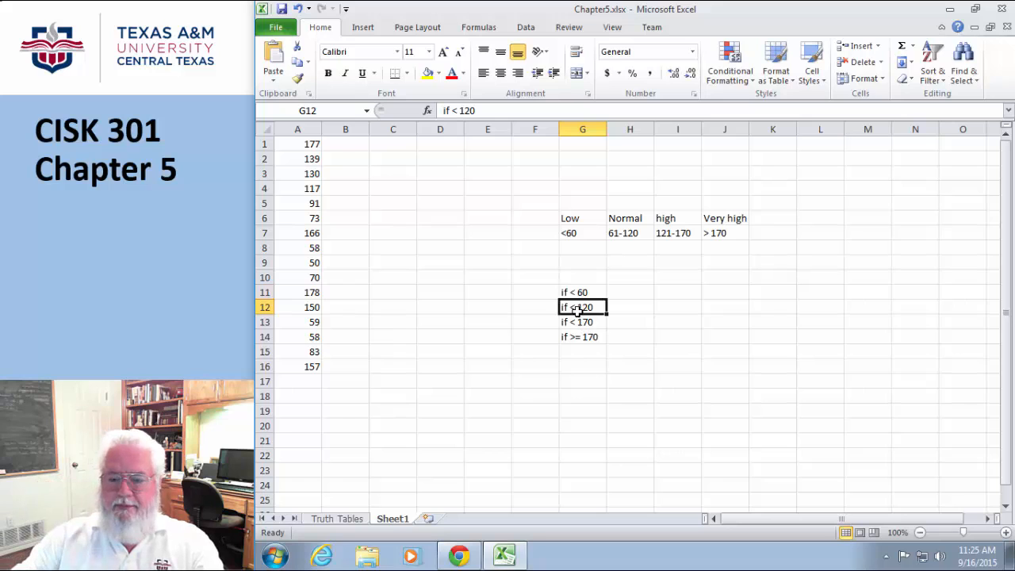
click(572, 323)
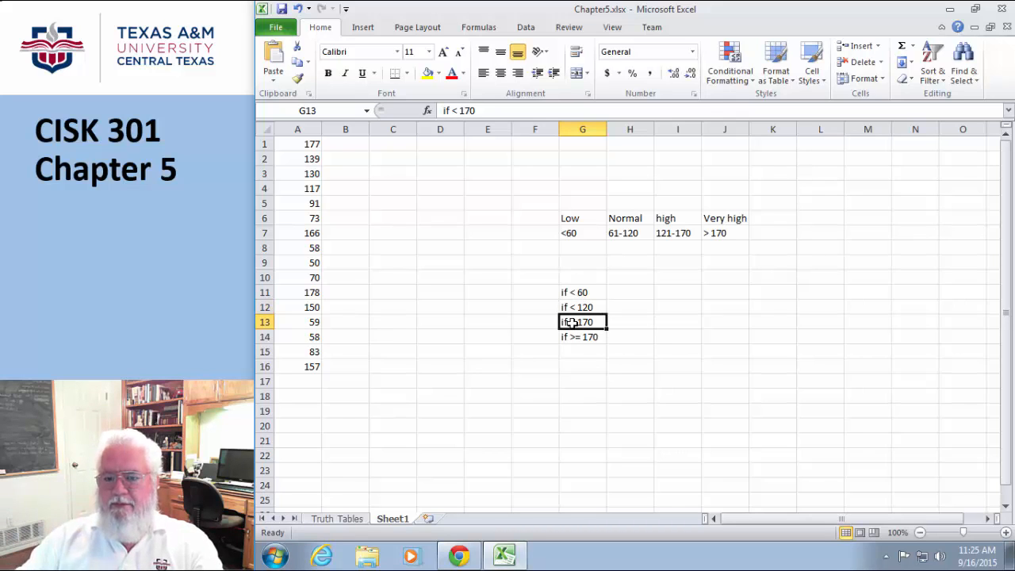
Replace the last condition in G14 with the text everything else.
click(571, 338)
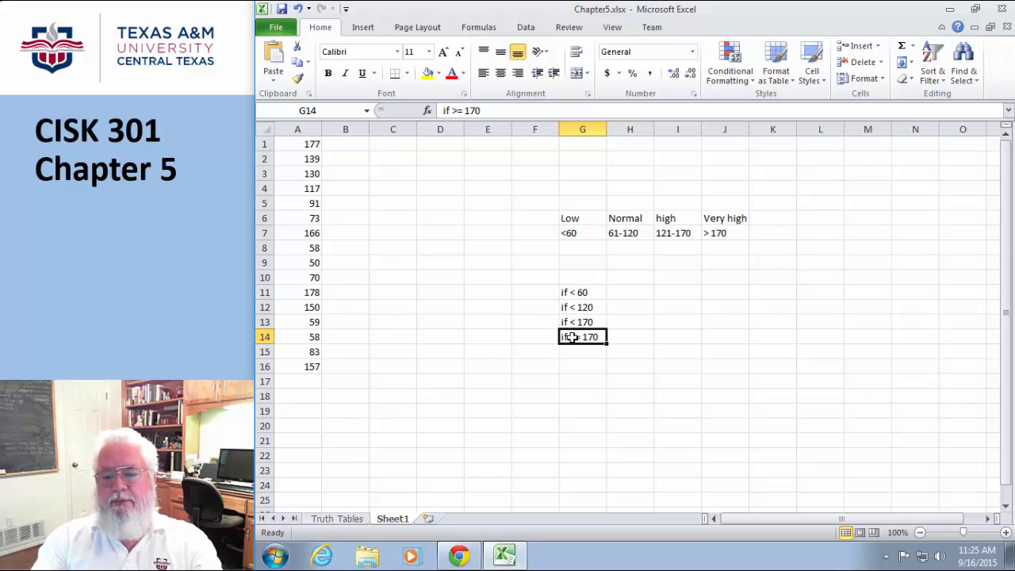
text(ever)
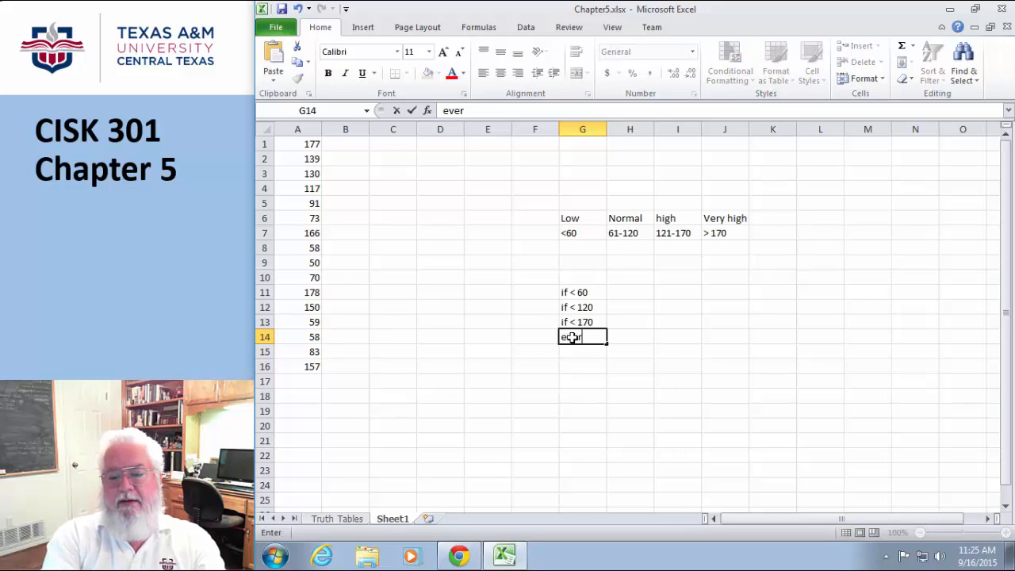
text(ything else)
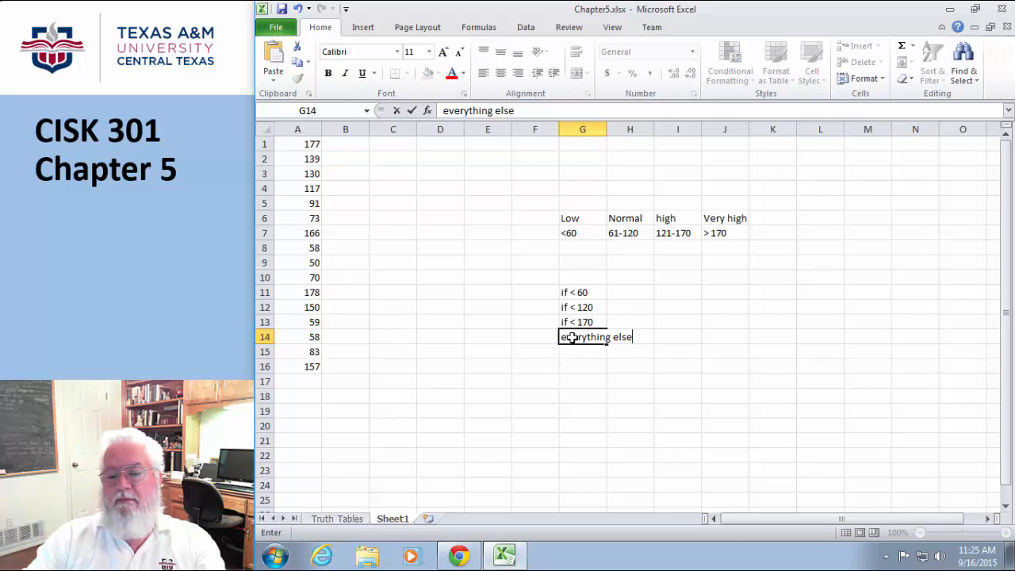
click(591, 394)
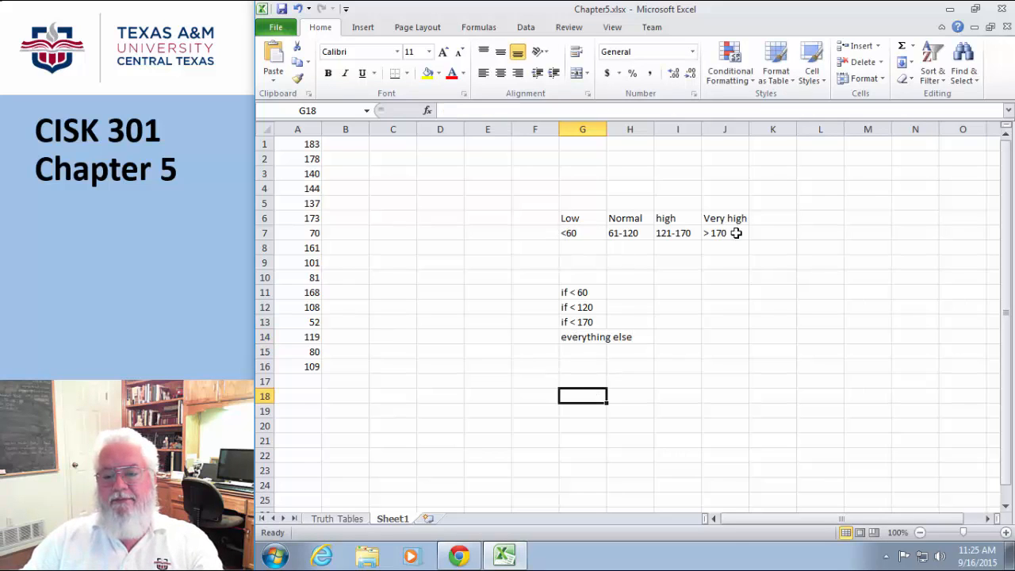